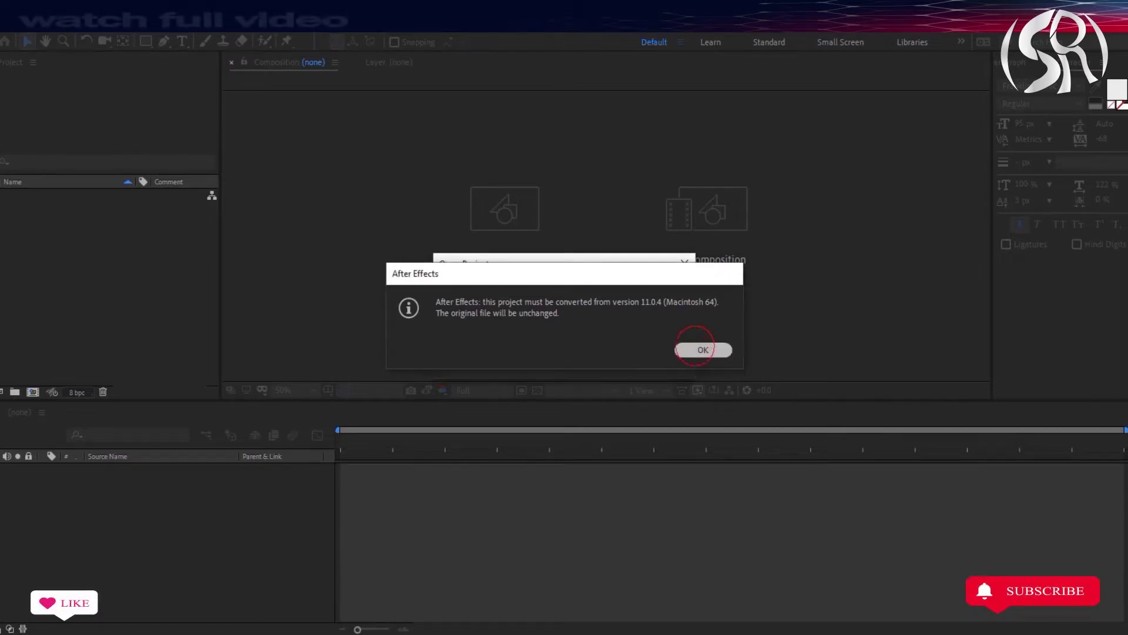
Accept the project conversion, dismiss the font, Lens Blur and script warnings, and preview at Quarter resolution.
key("Return")
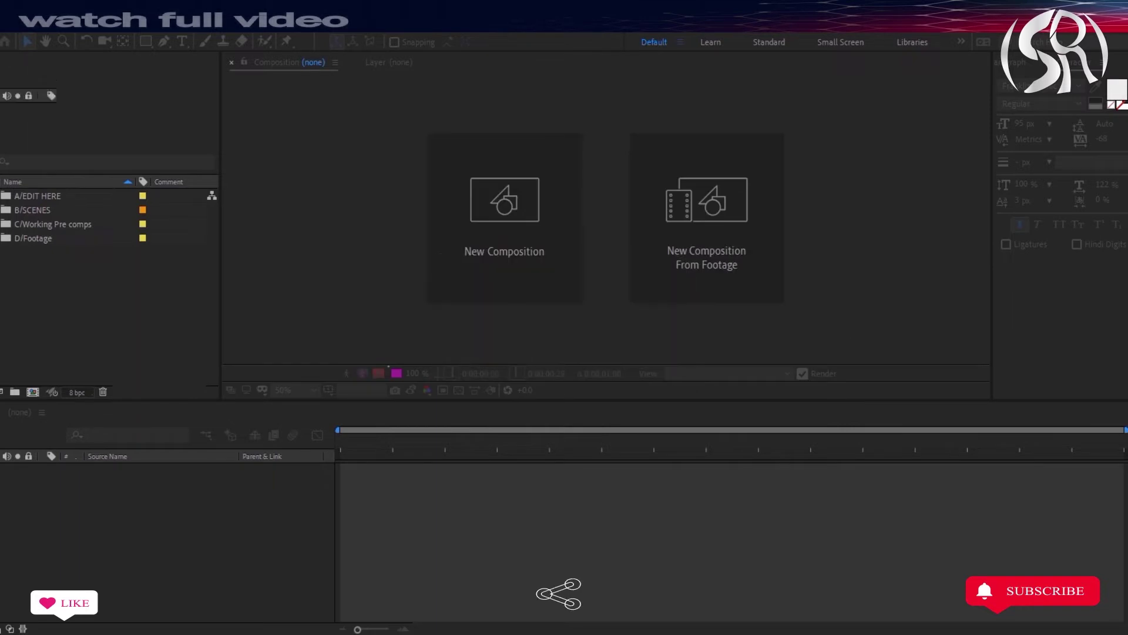
key("Return")
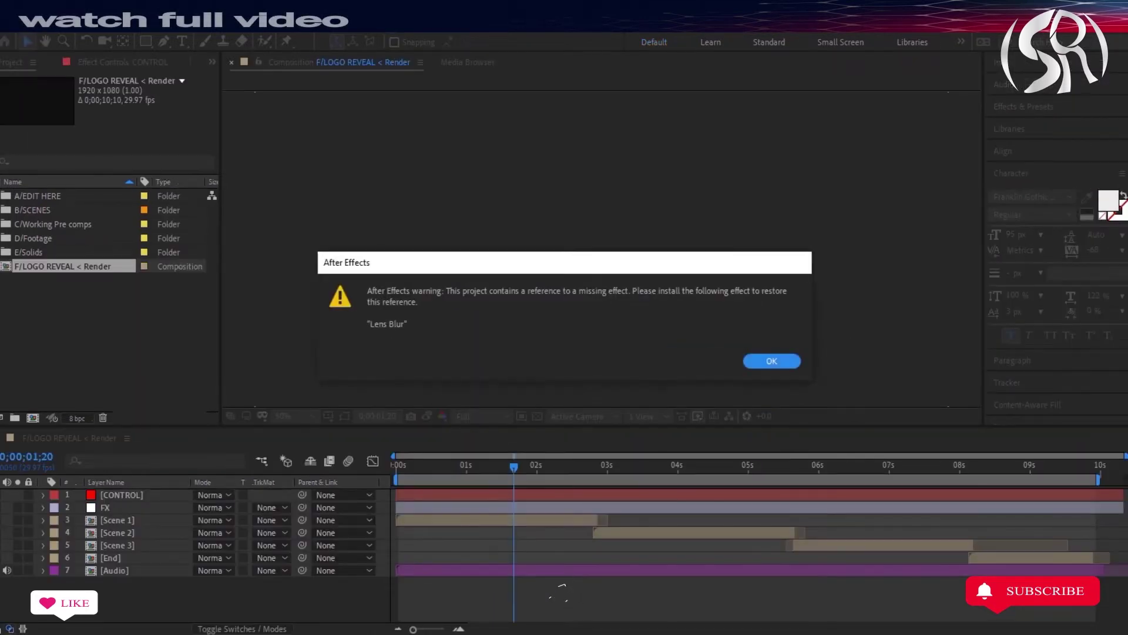
key("Return")
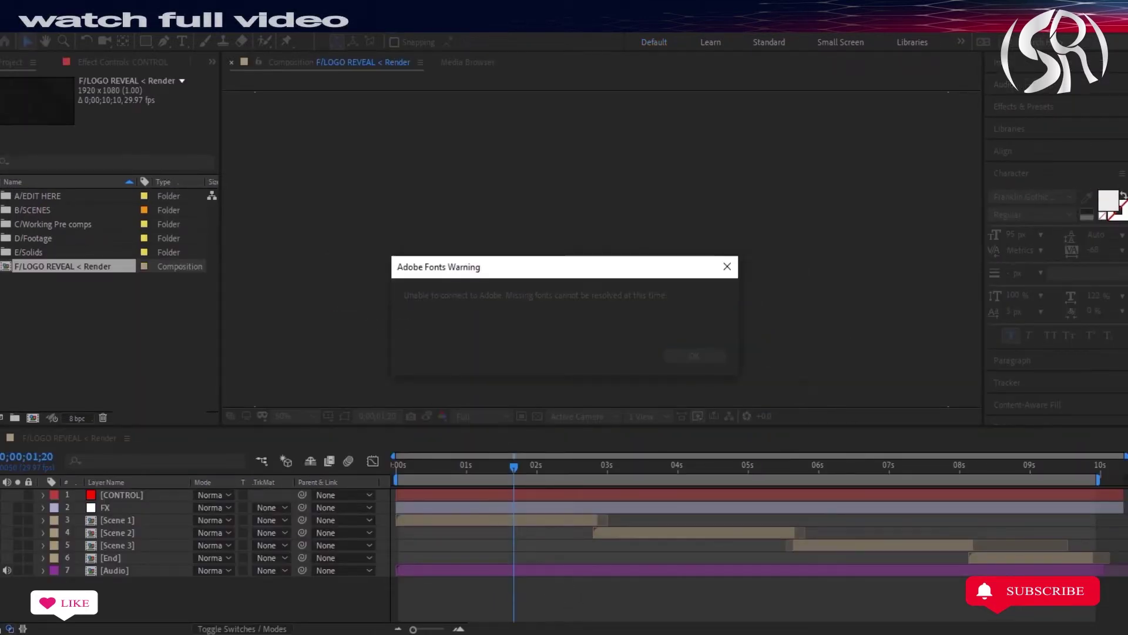
key("Return")
key("Return")
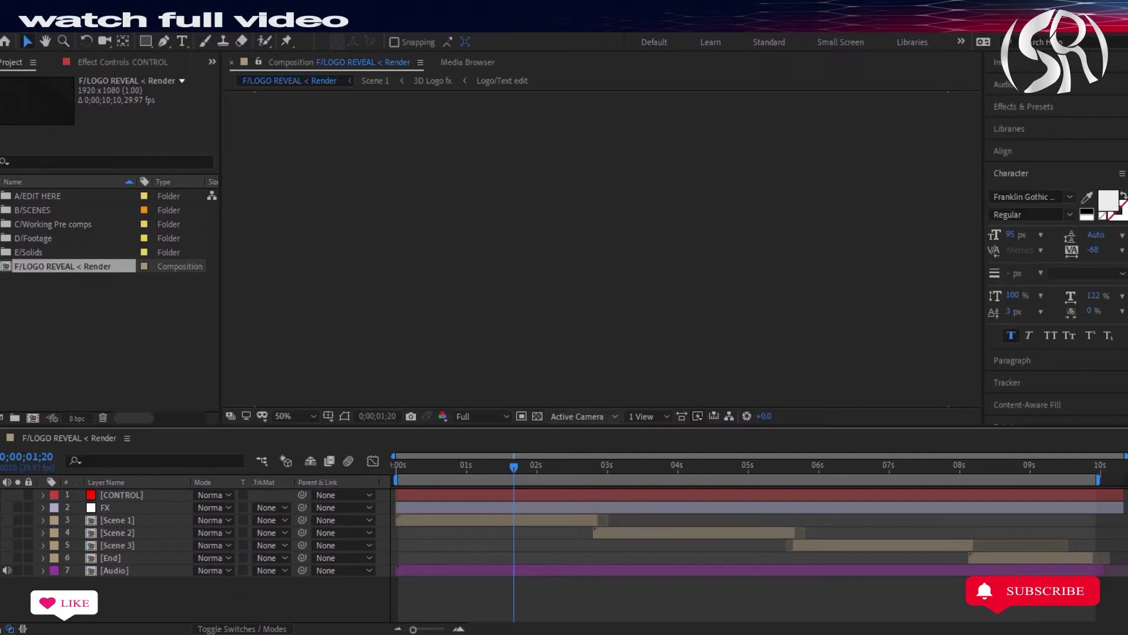
left_click(506, 416)
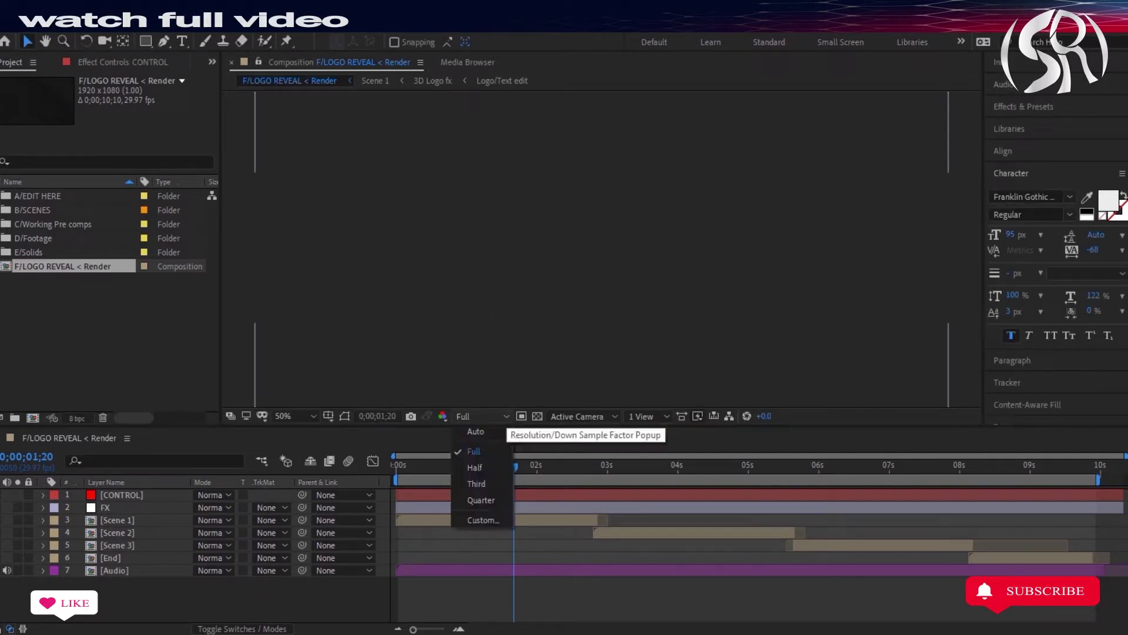
left_click(481, 500)
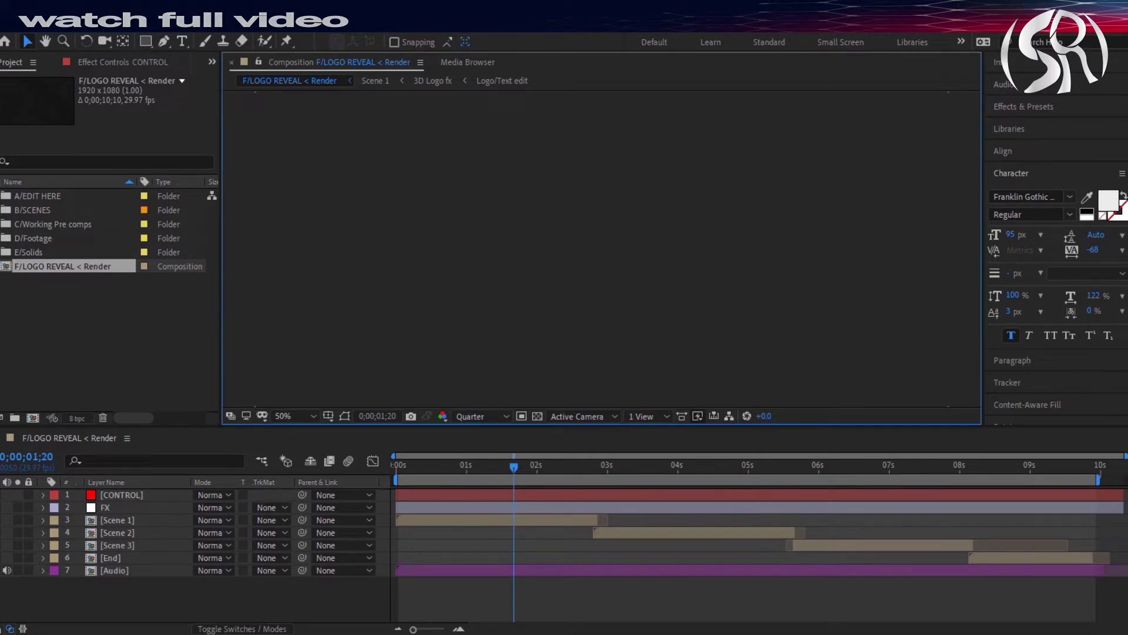
left_click(91, 305)
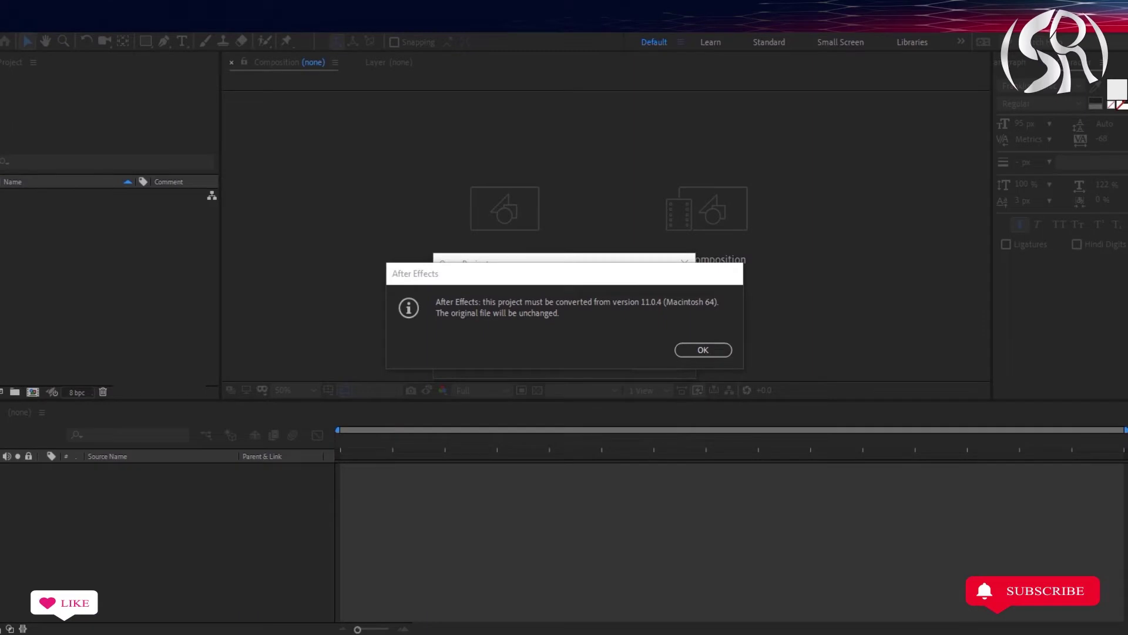
Reopen the converted project, clear the Lens Blur, script and font notices, and set Quarter resolution again.
key("Return")
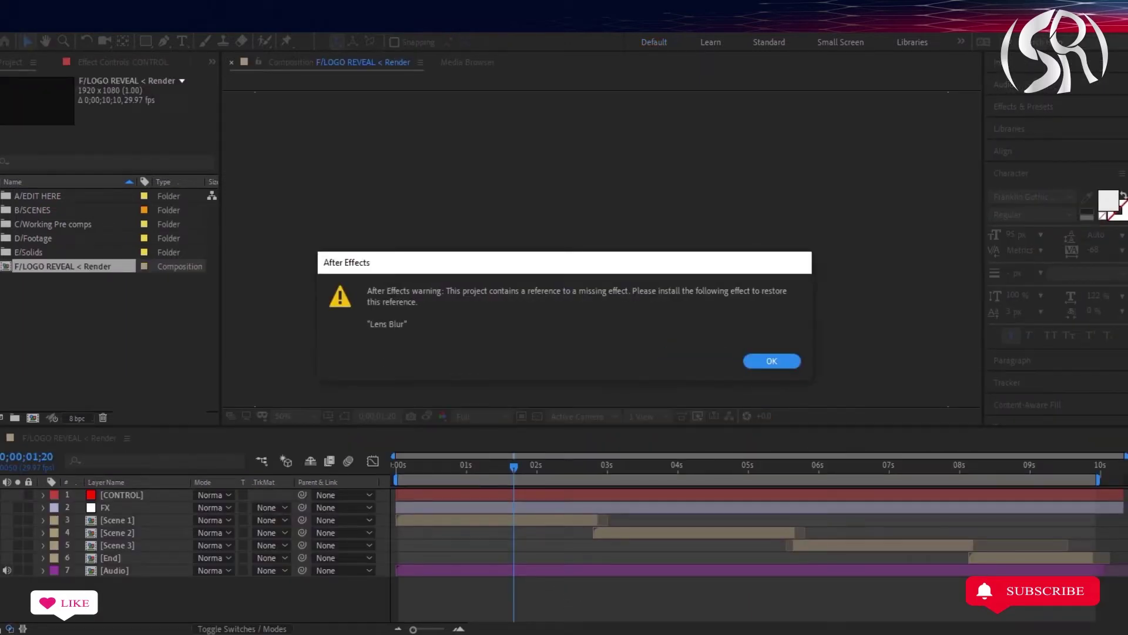
key("Return")
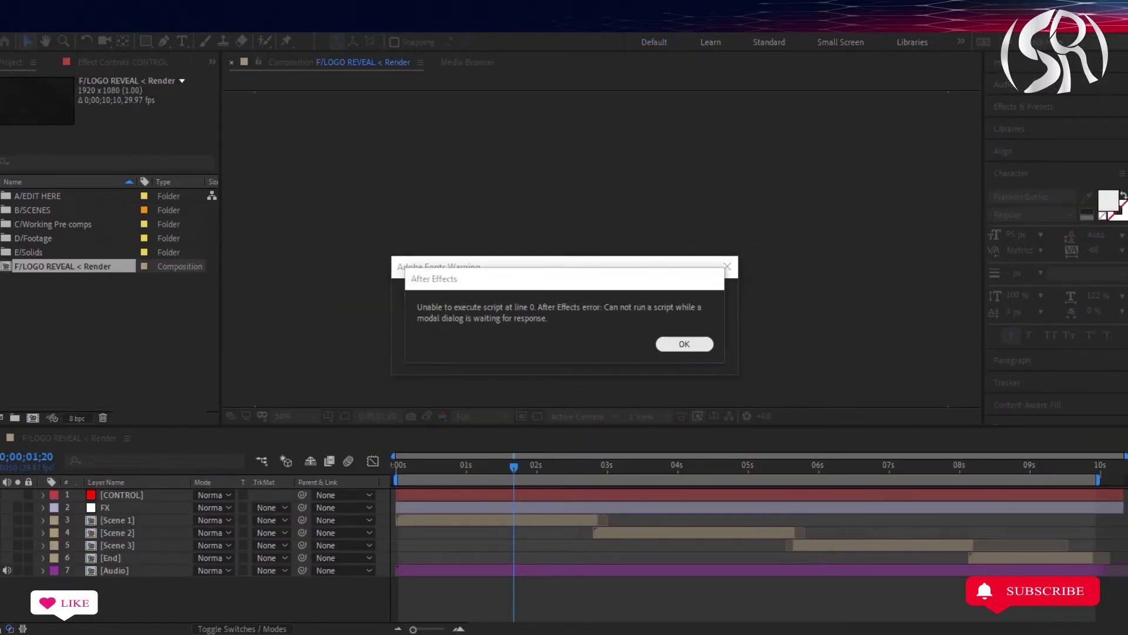
key("Return")
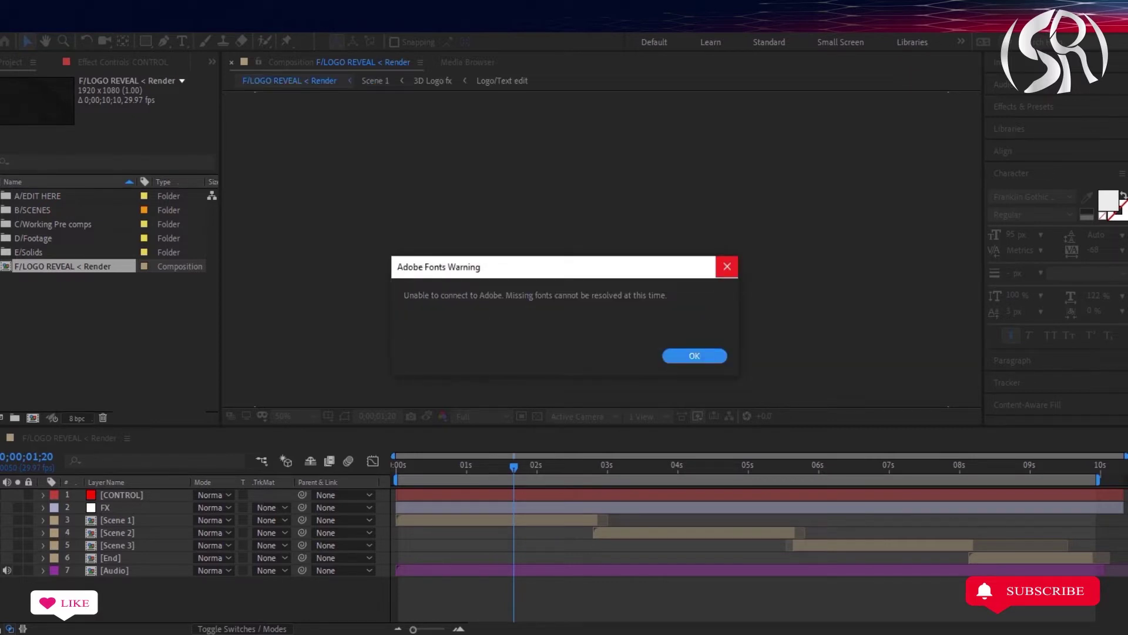
left_click(725, 266)
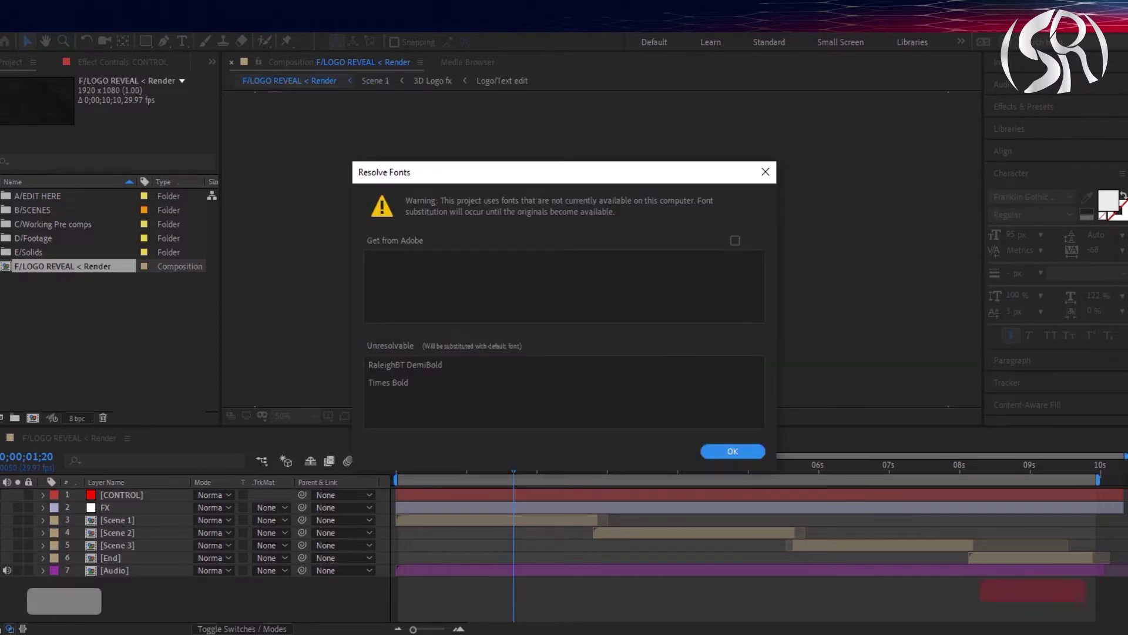
key("Return")
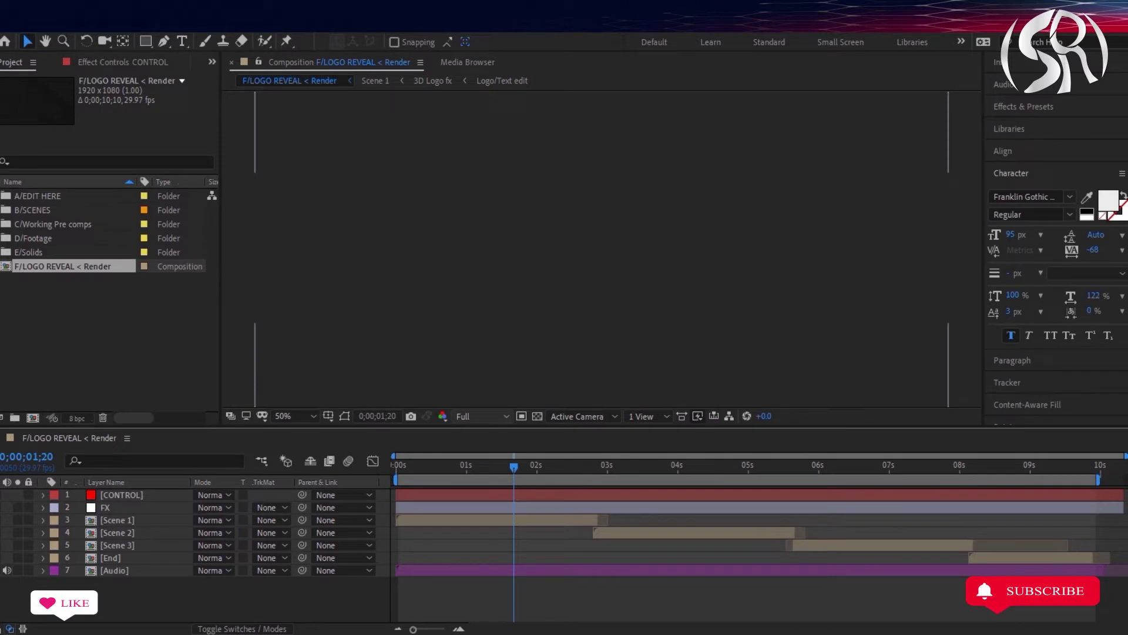
left_click(481, 416)
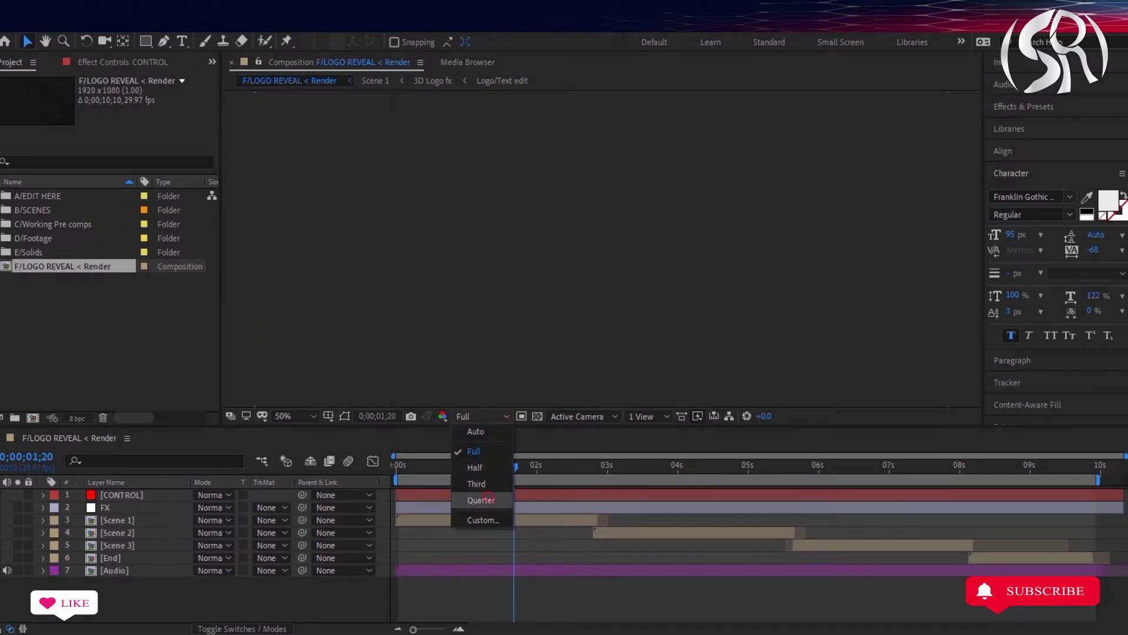
left_click(482, 499)
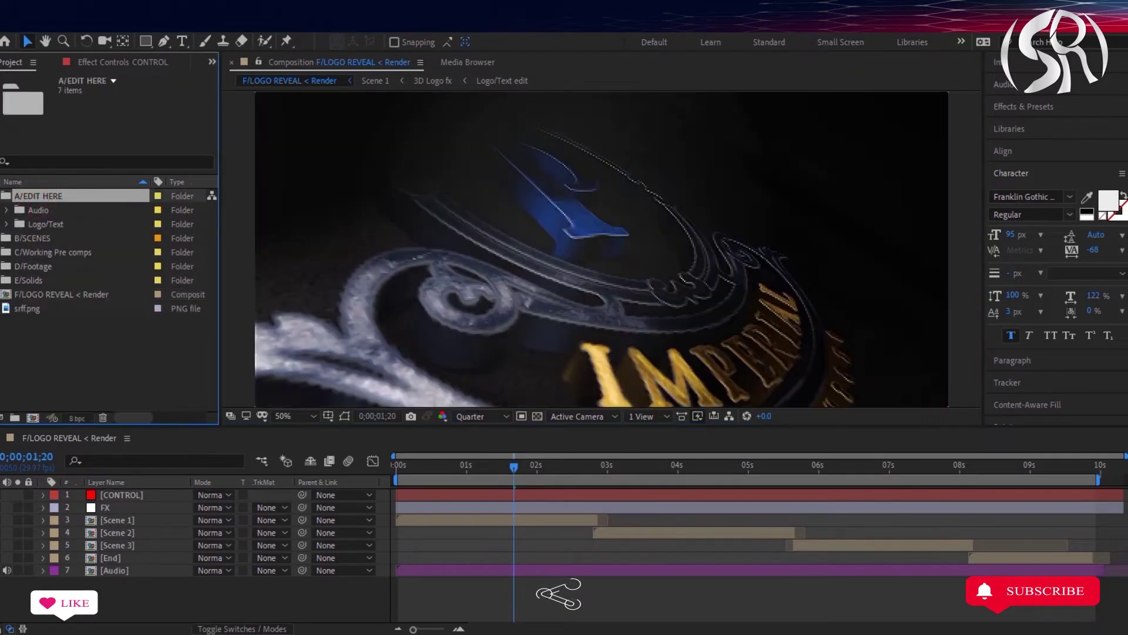
Expand the Logo/Text folder, open the Logo/Text edit comp, and import srff.png into the project.
left_click(47, 224)
left_click(7, 224)
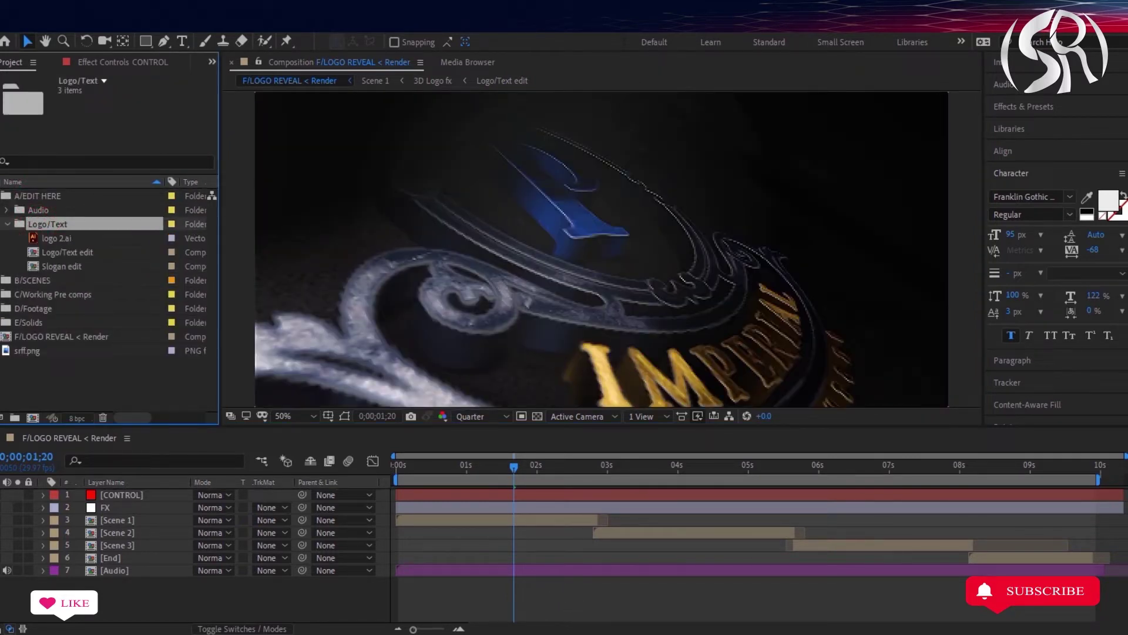
double_click(69, 252)
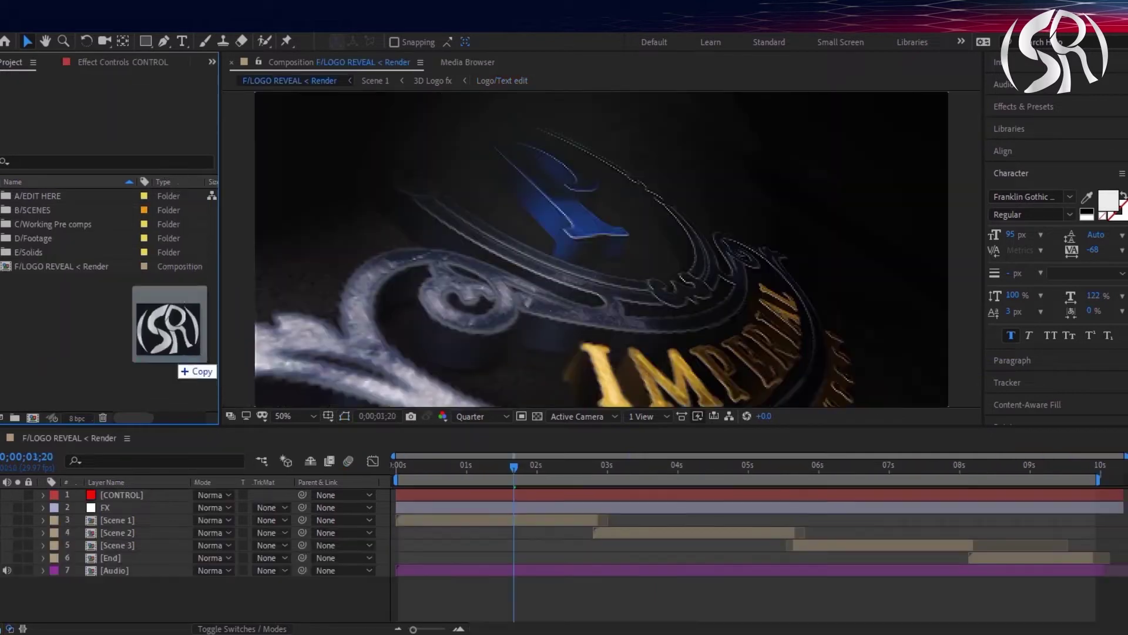
left_click_drag(170, 362, 67, 361)
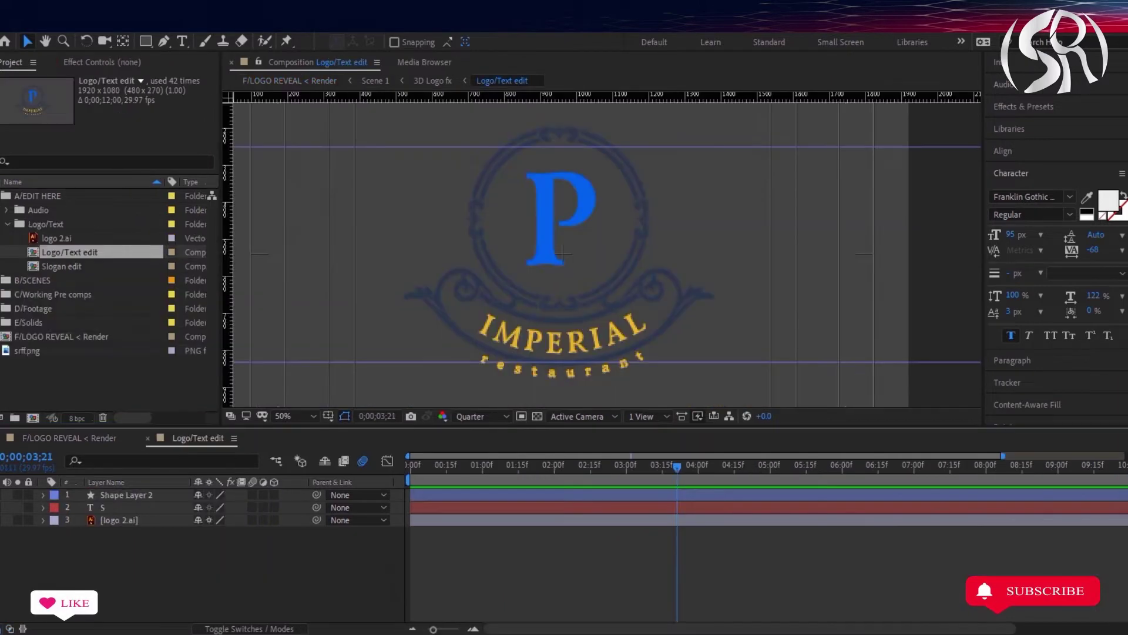
Add srff.png to the Logo/Text edit comp and scale it to about 33–35%.
left_click(29, 351)
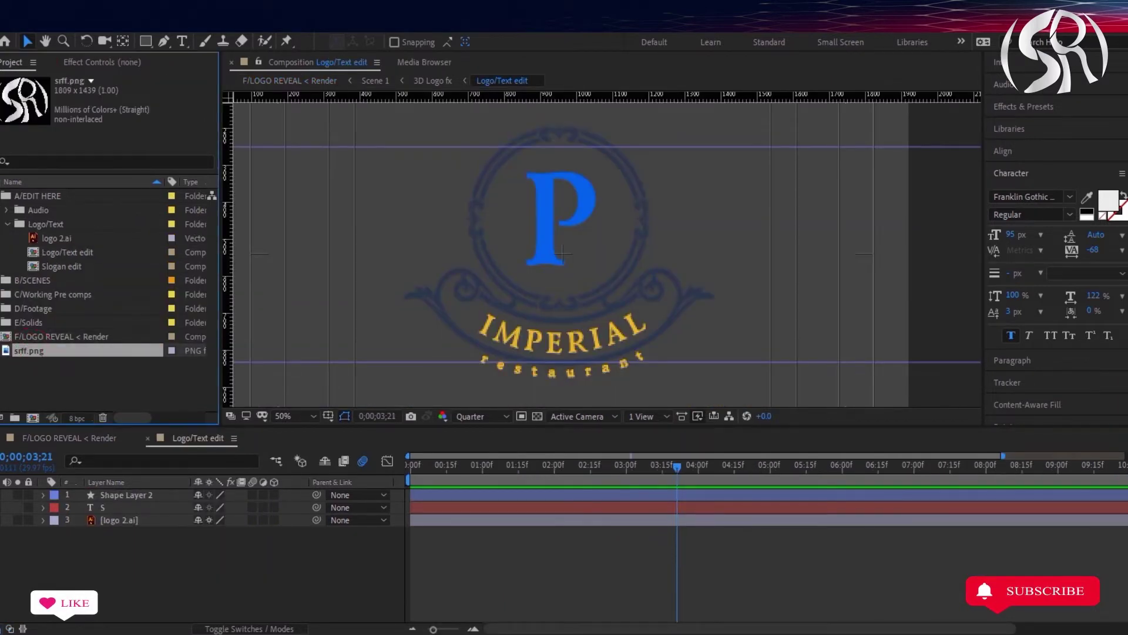
left_click_drag(30, 351, 558, 594)
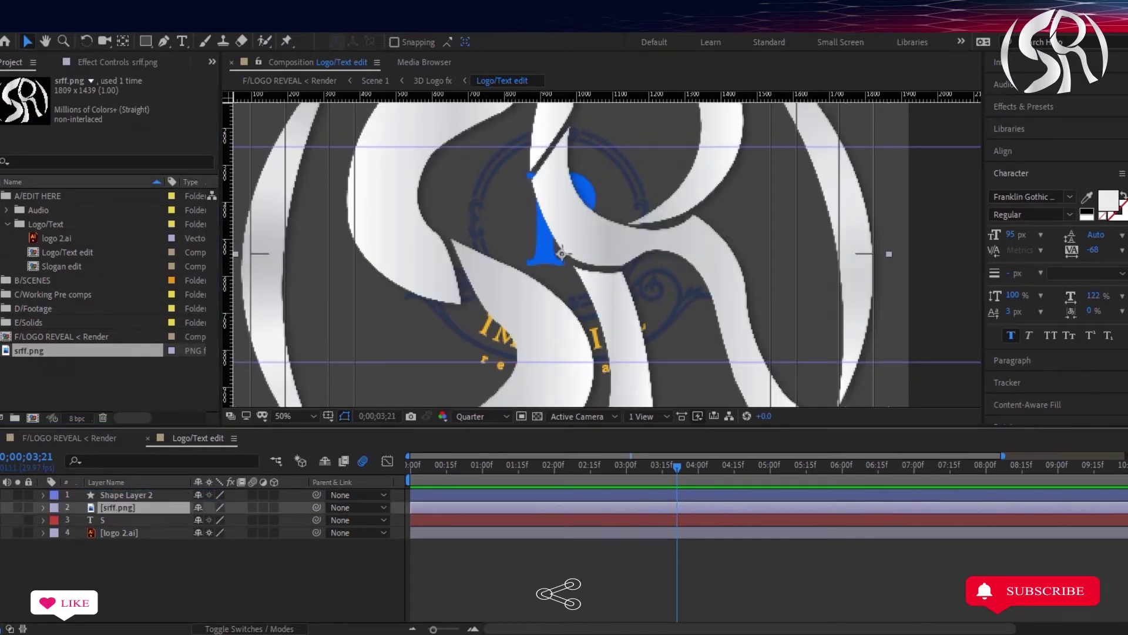
key("s")
key("Tab")
left_click_drag(216, 518, 177, 519)
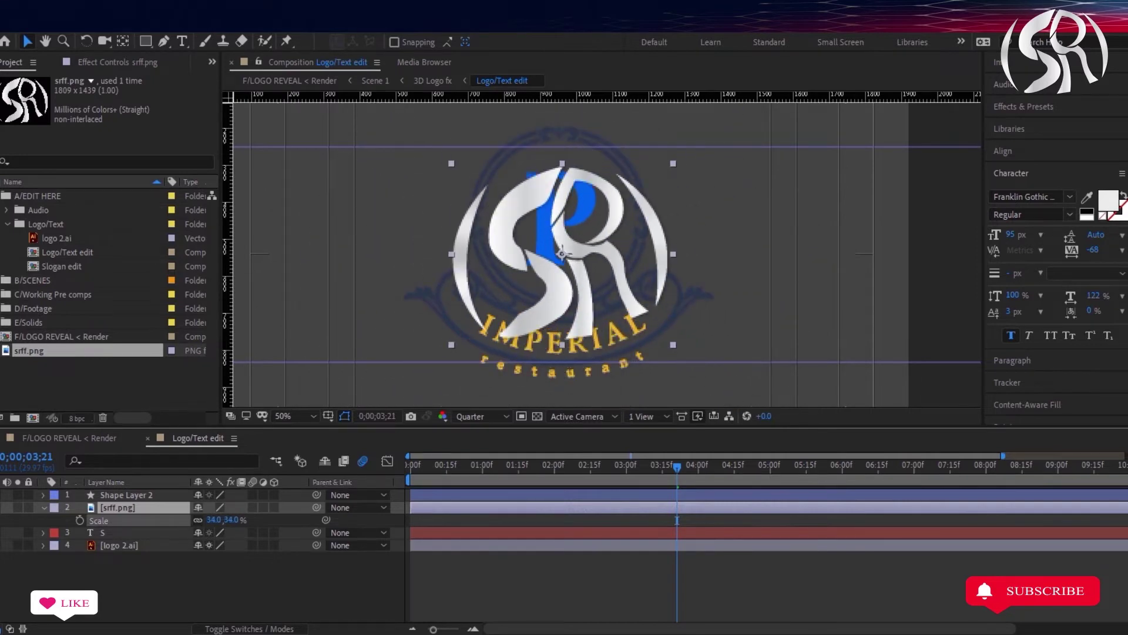
left_click_drag(677, 520, 676, 520)
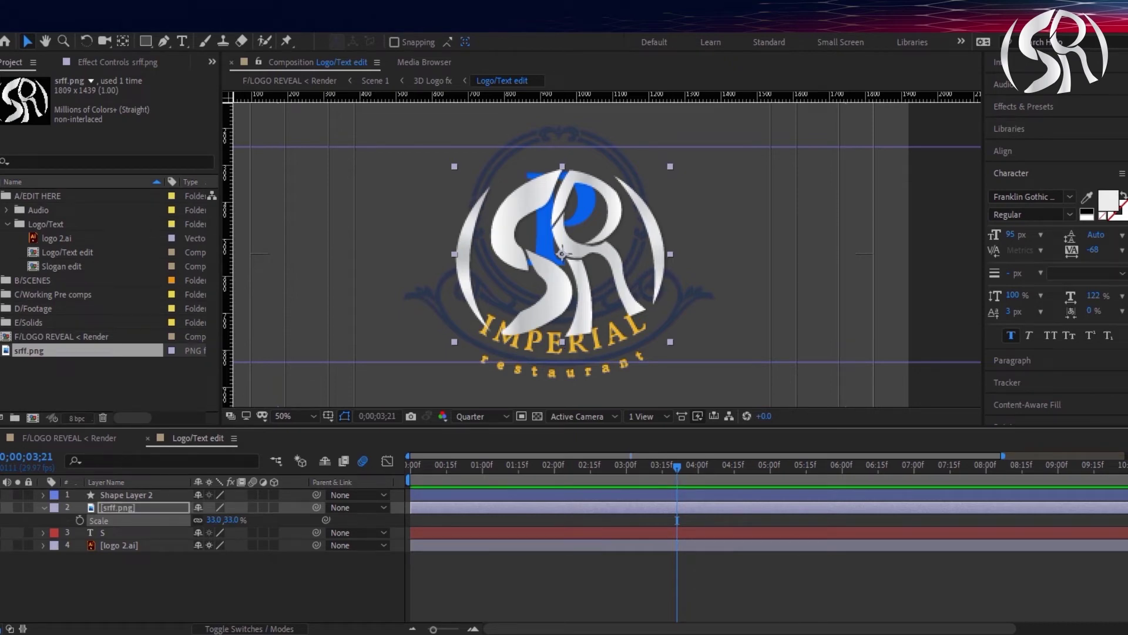
left_click_drag(563, 166, 562, 159)
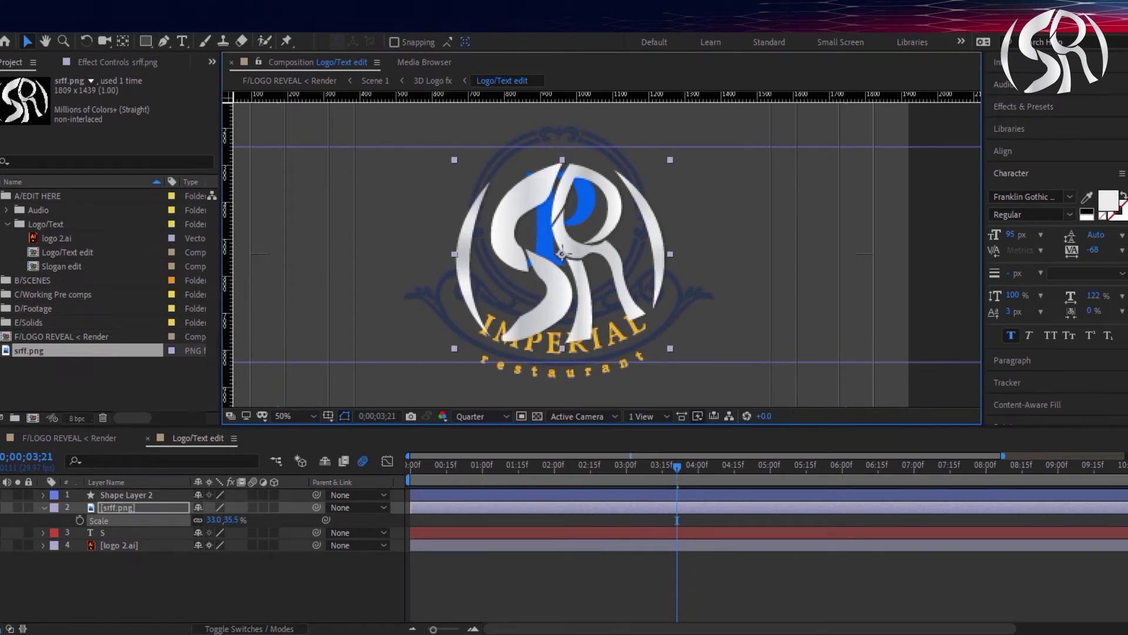
left_click_drag(670, 160, 677, 157)
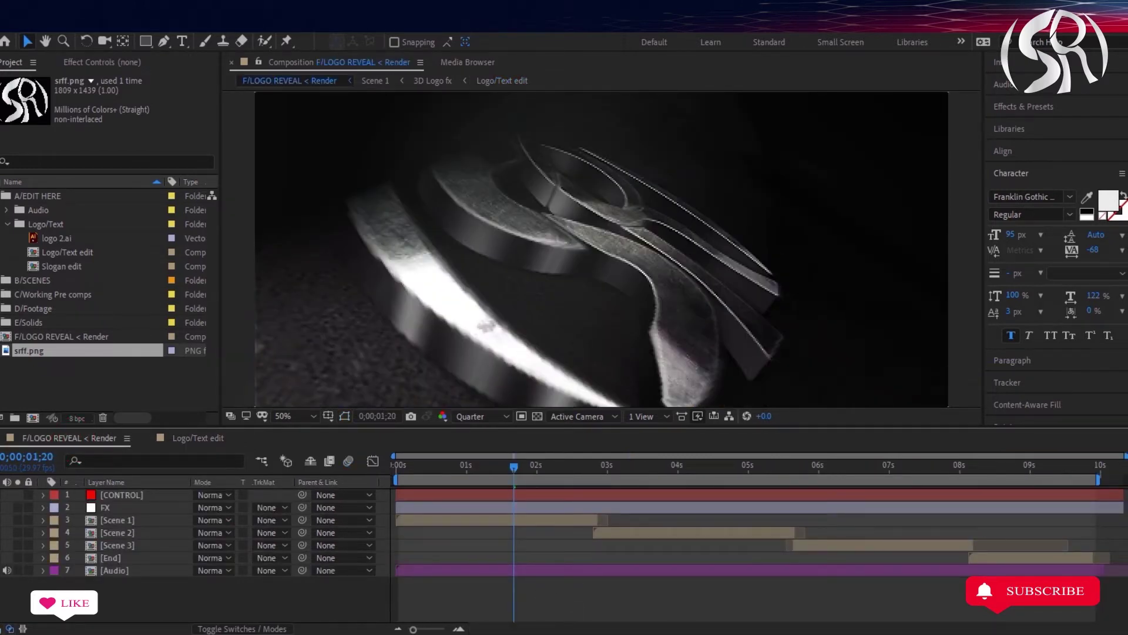
Open the CONTROL layer, close its Layer view, and show Effect Controls: CONTROL.
double_click(121, 494)
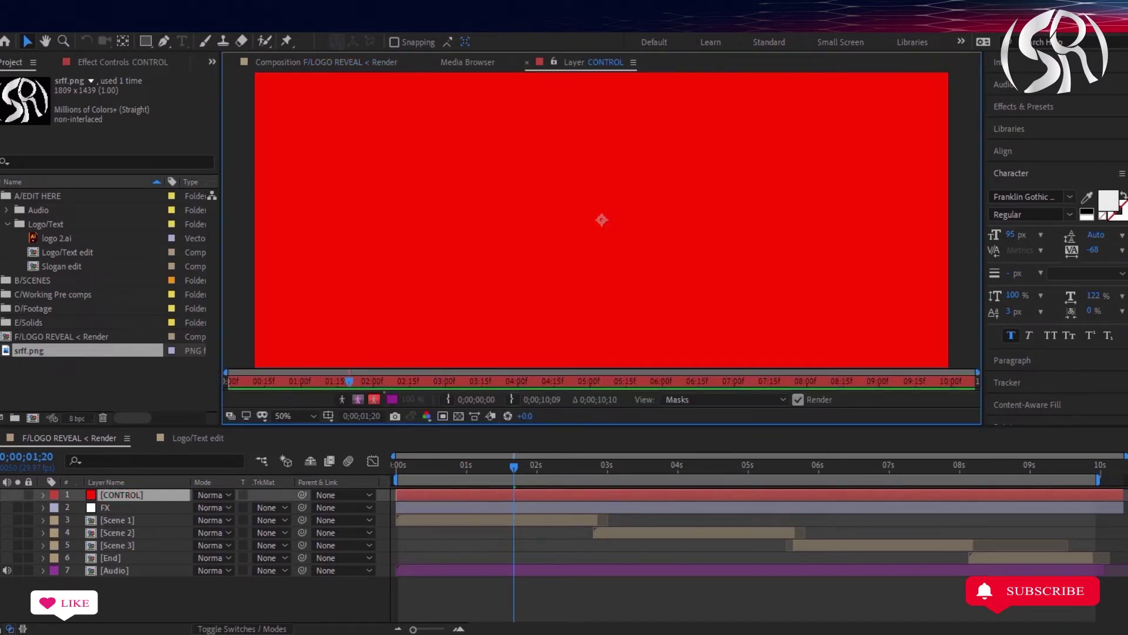
key("ctrl+w")
key("alt+w")
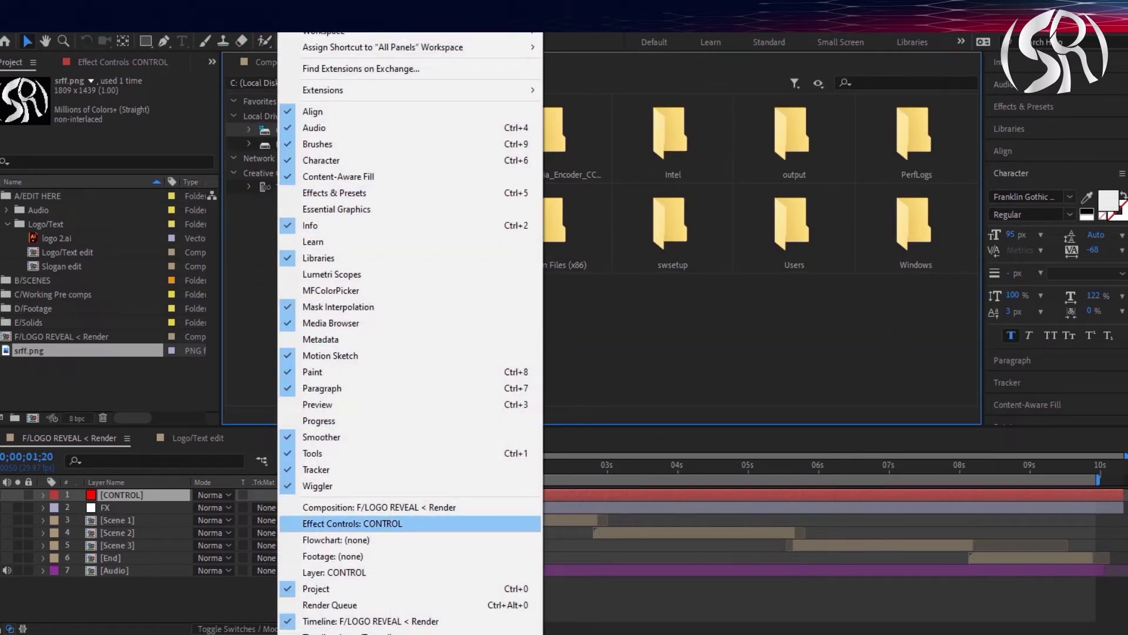
left_click(340, 523)
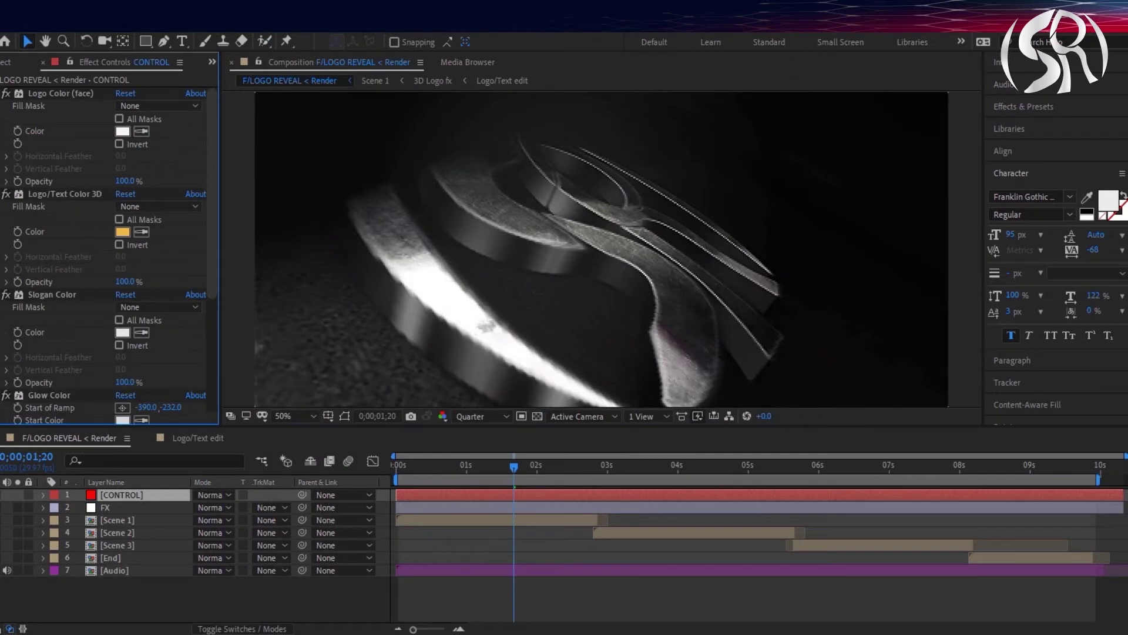
Preview the reveal, then change the logo face colour to a saturated gold-orange.
key("space")
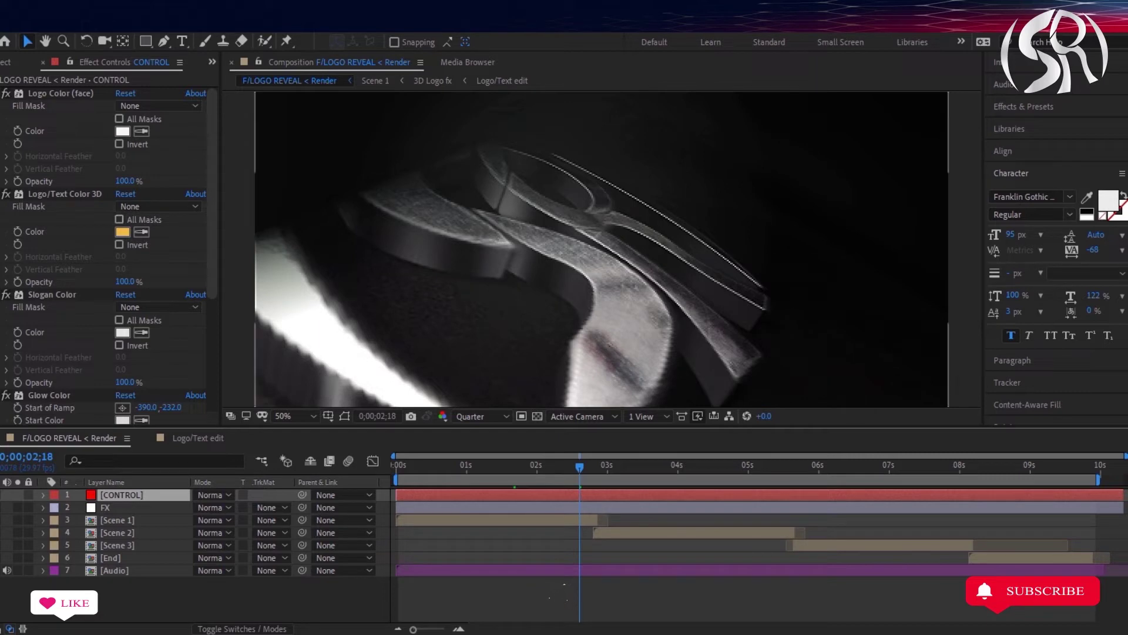
key("space")
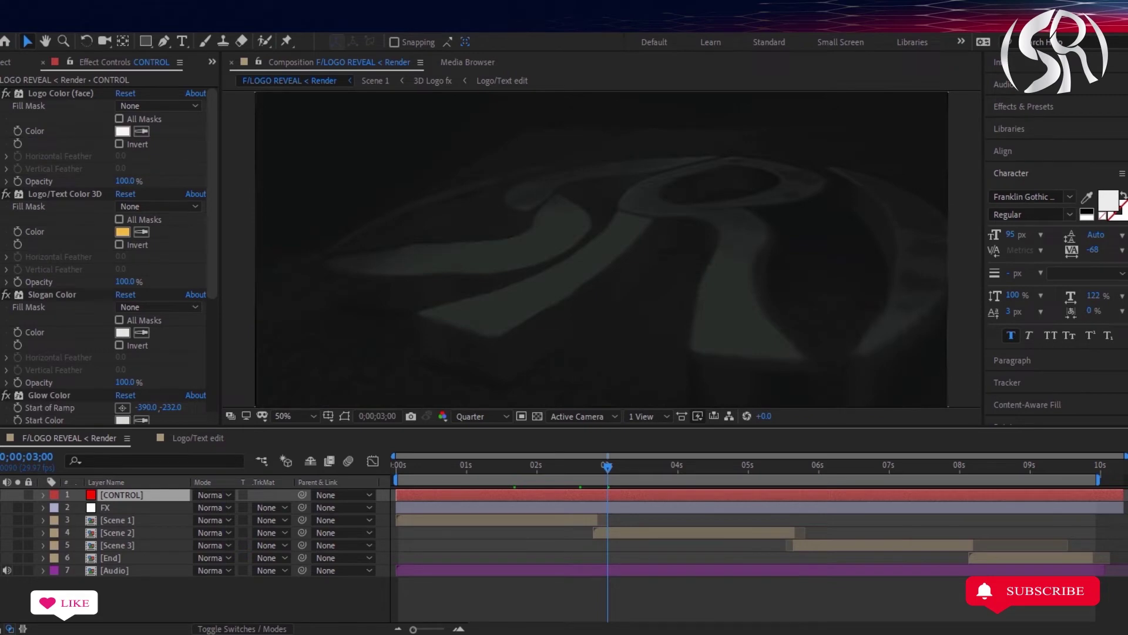
left_click(122, 131)
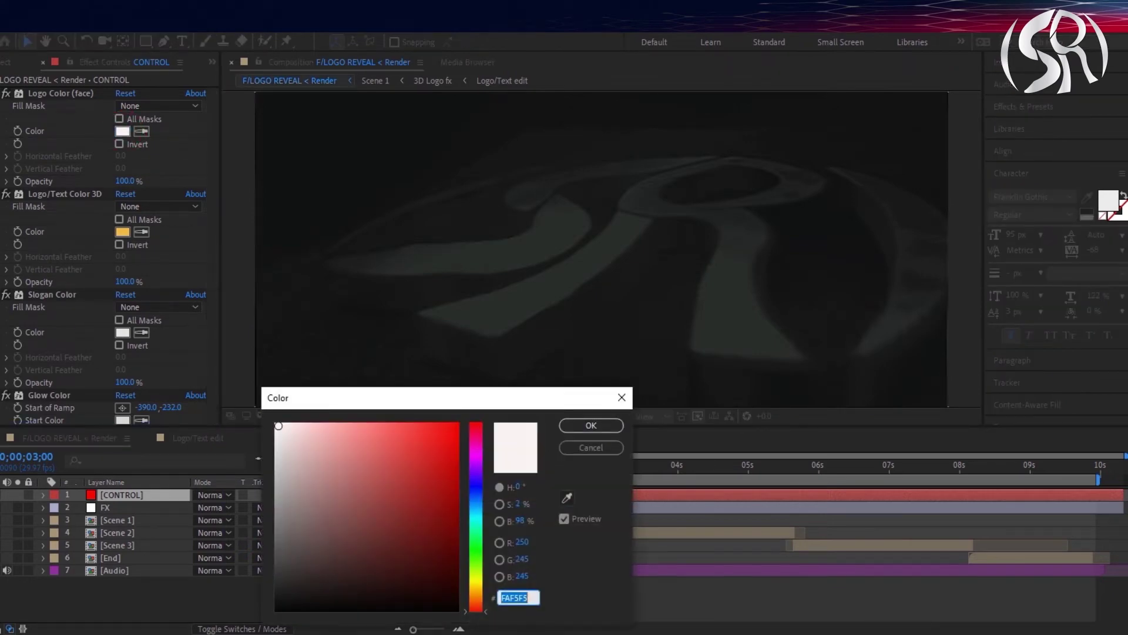
type("FAF9F5")
key("Tab")
left_click(477, 594)
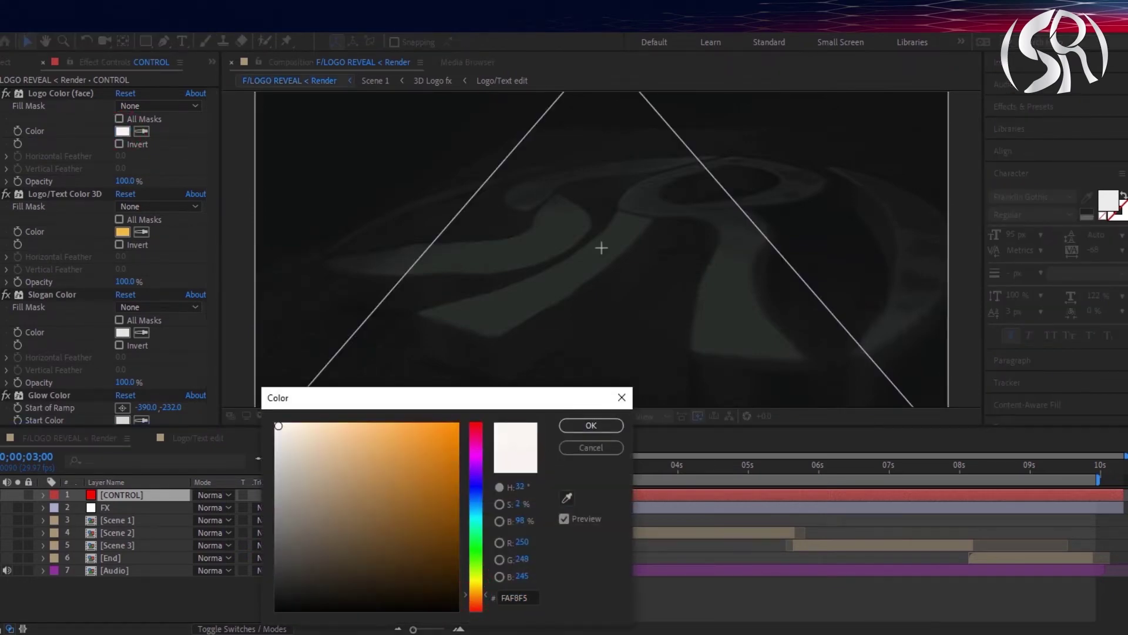
left_click(402, 426)
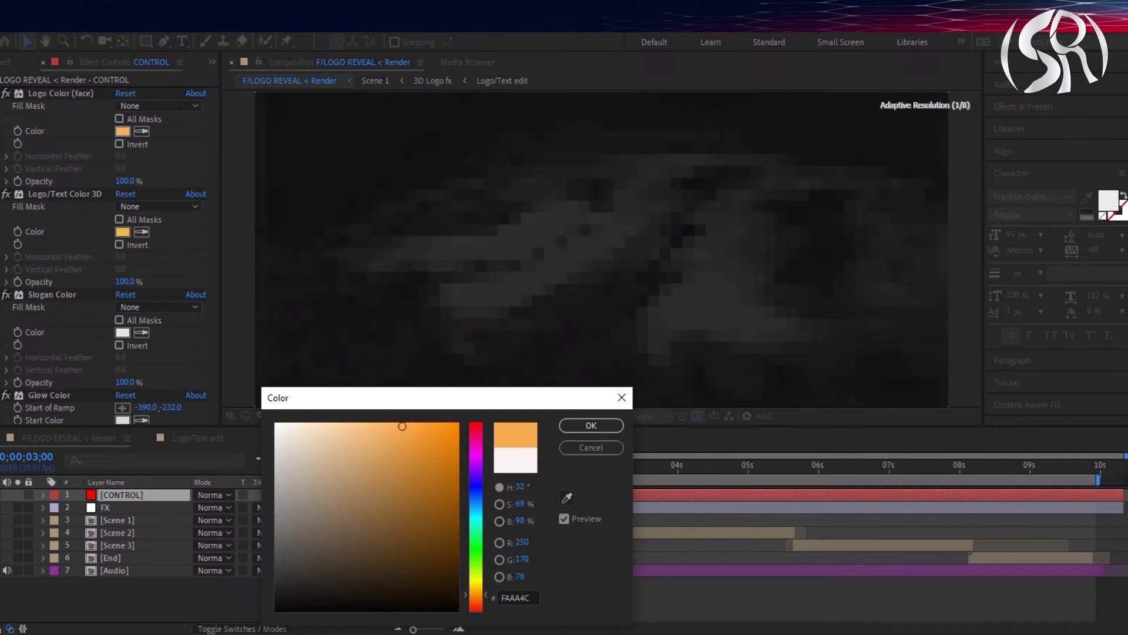
left_click(591, 425)
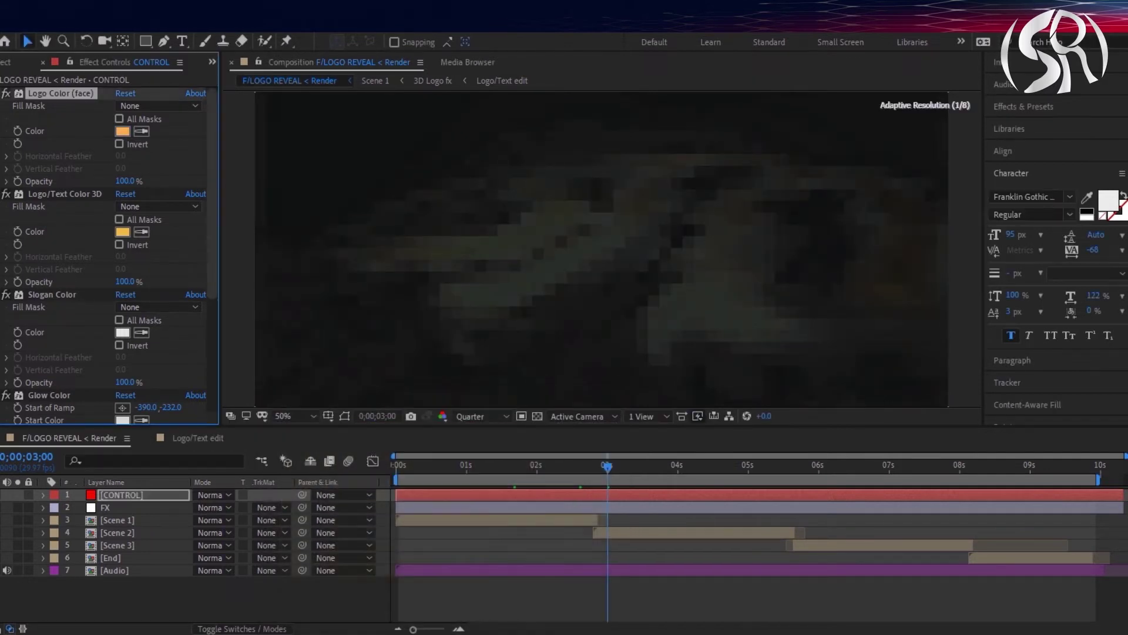
left_click_drag(607, 466, 523, 467)
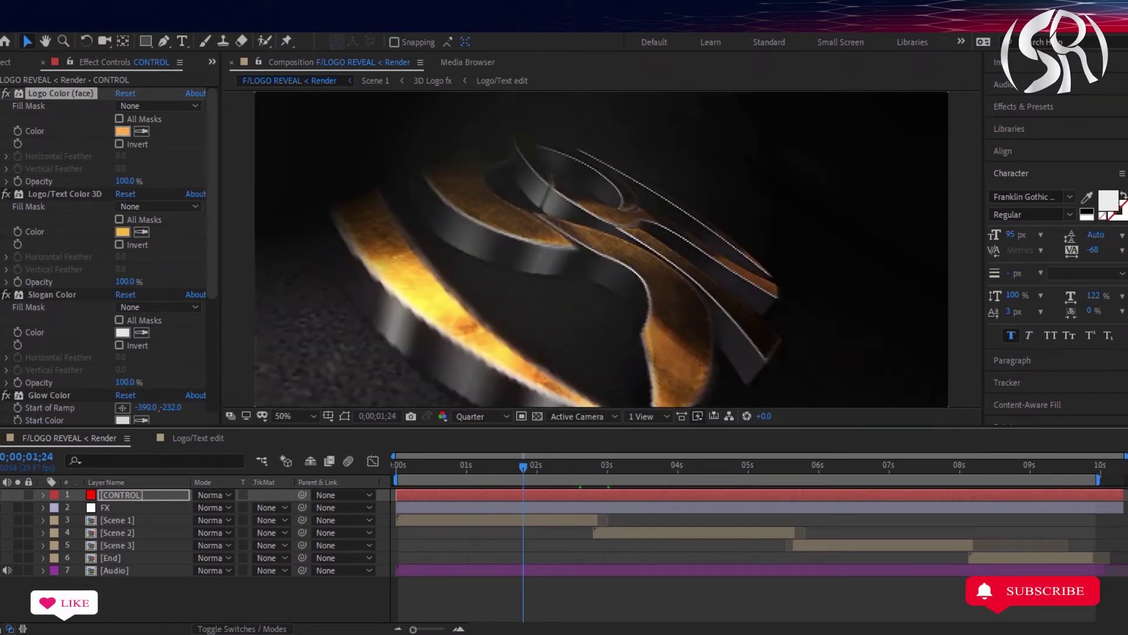
Refine the logo face colour to golden yellow FCC747 and confirm it.
left_click(122, 131)
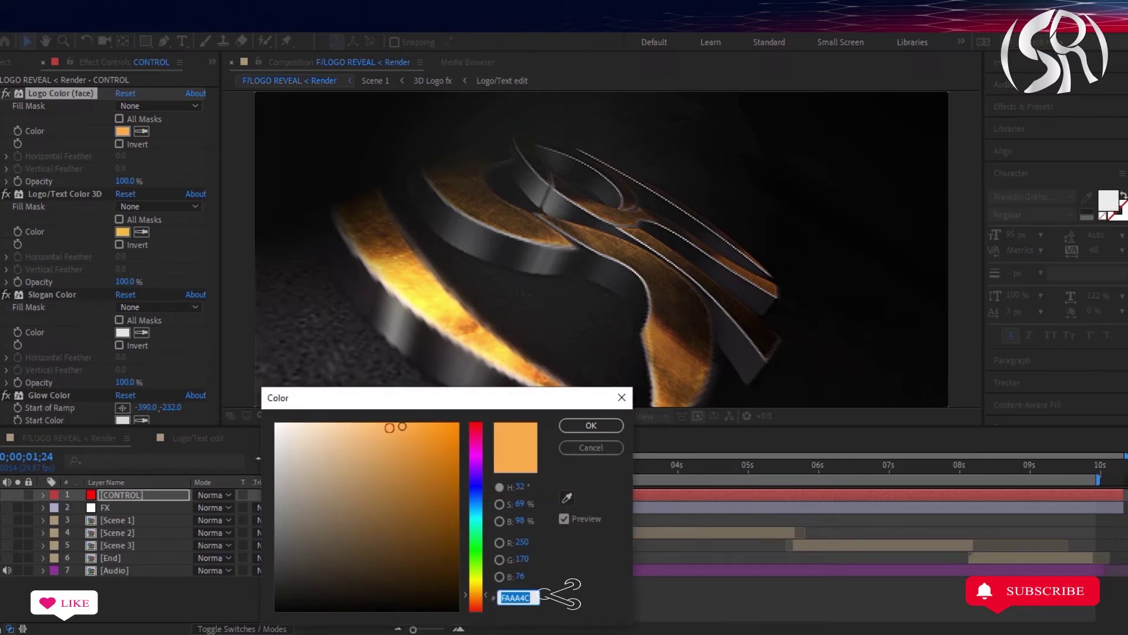
left_click(389, 427)
left_click(476, 586)
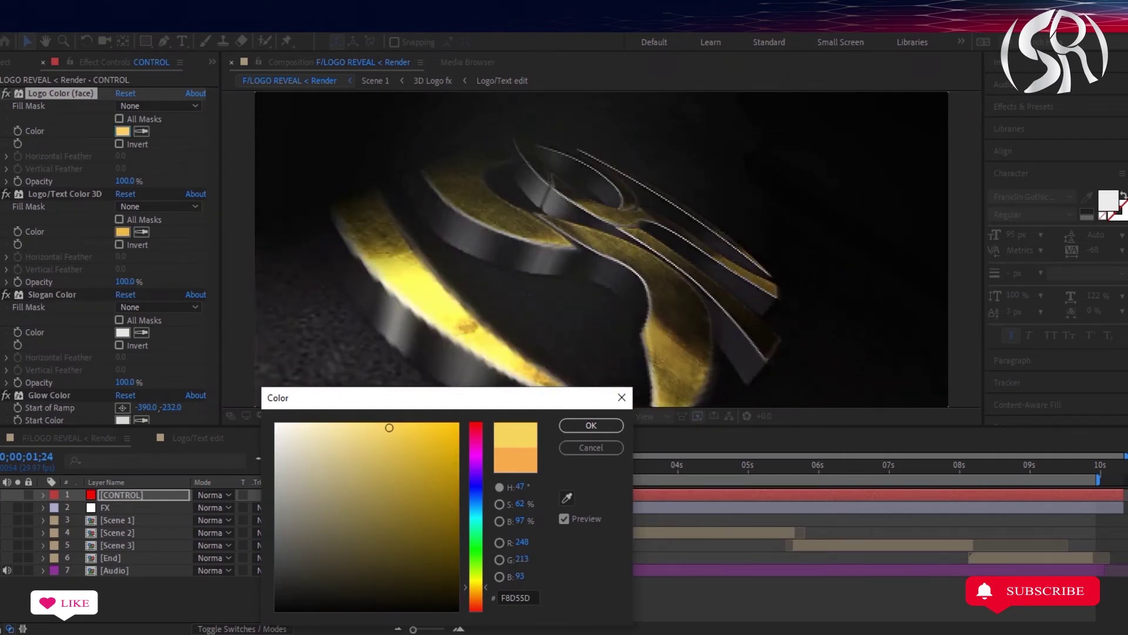
left_click(476, 582)
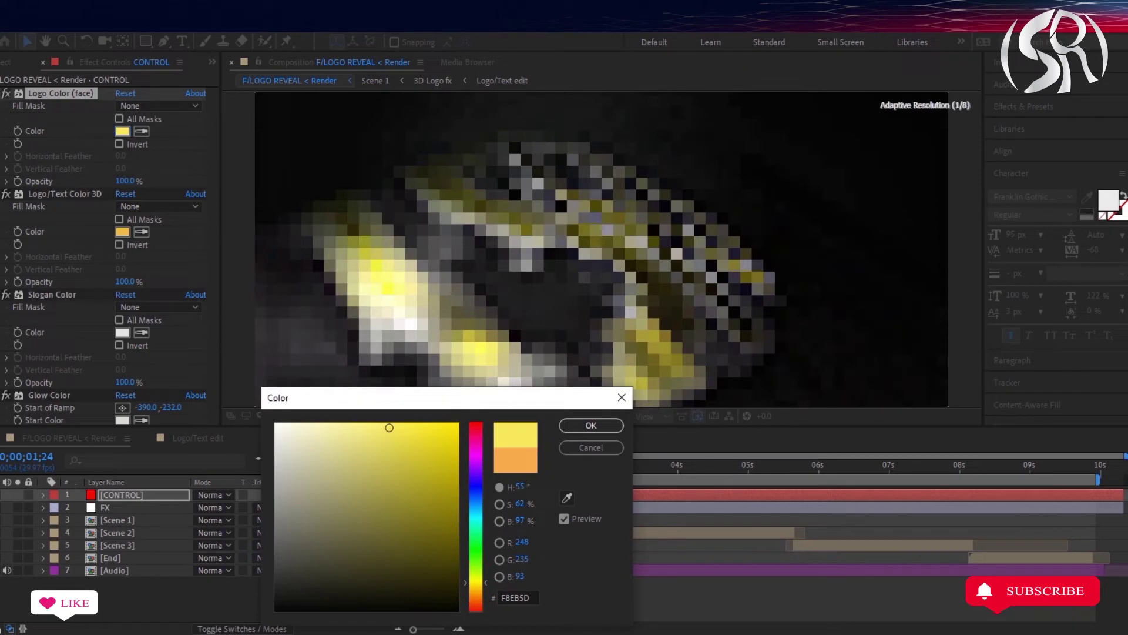
left_click(407, 425)
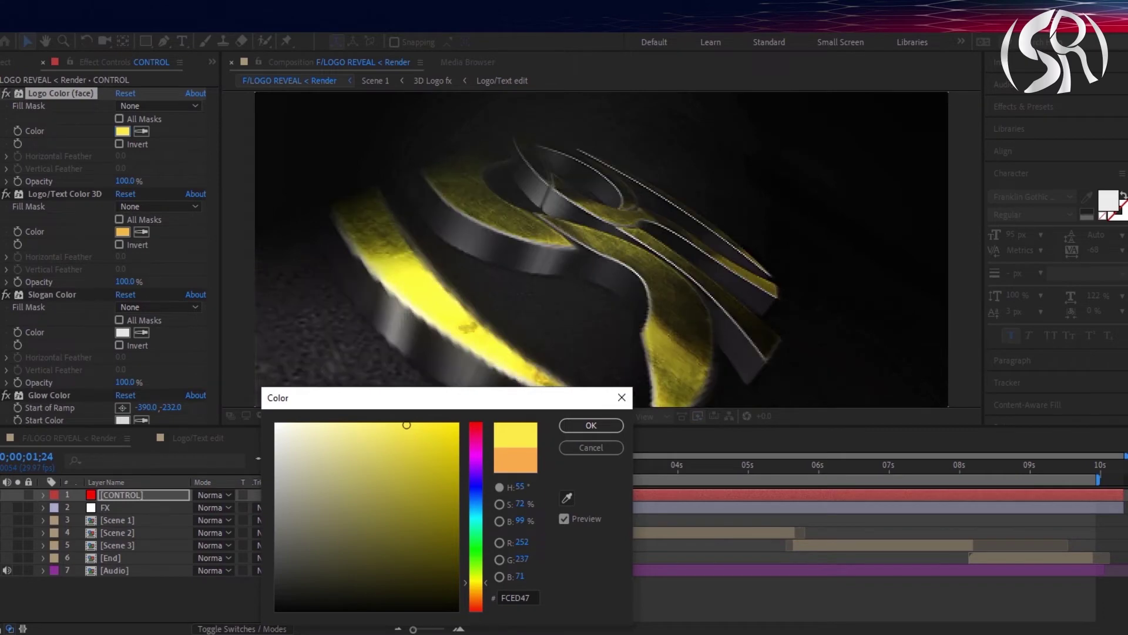
left_click(476, 587)
left_click(476, 589)
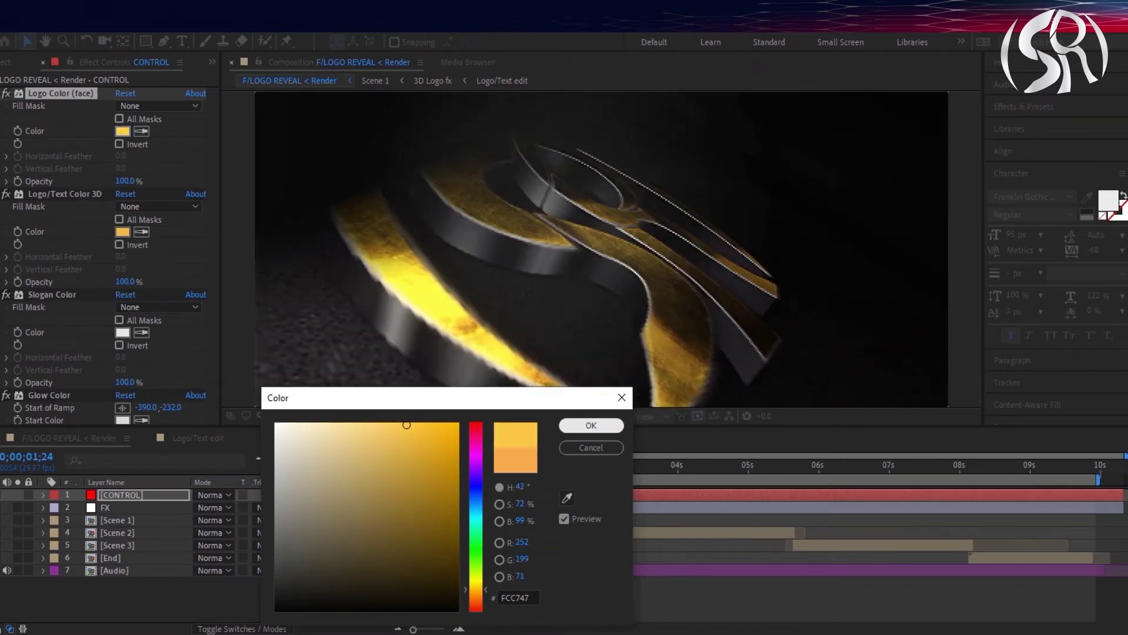
left_click(592, 425)
left_click(589, 466)
left_click_drag(588, 468, 1002, 468)
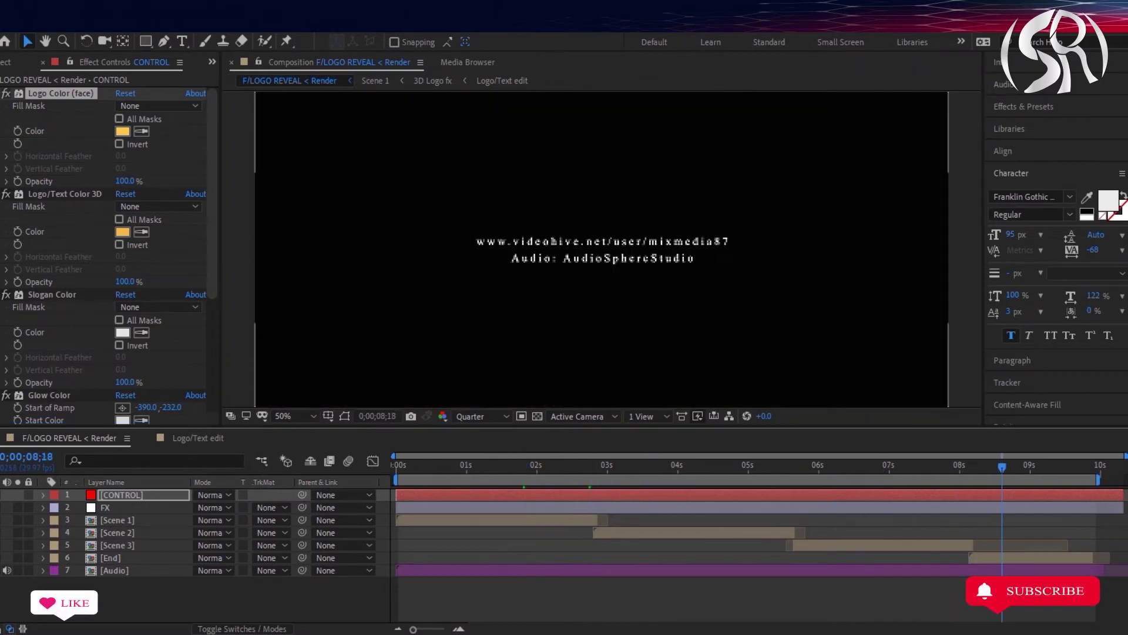
Scrub to the ending, select the End layer, and play a preview of the gold logo.
left_click_drag(1002, 468, 972, 467)
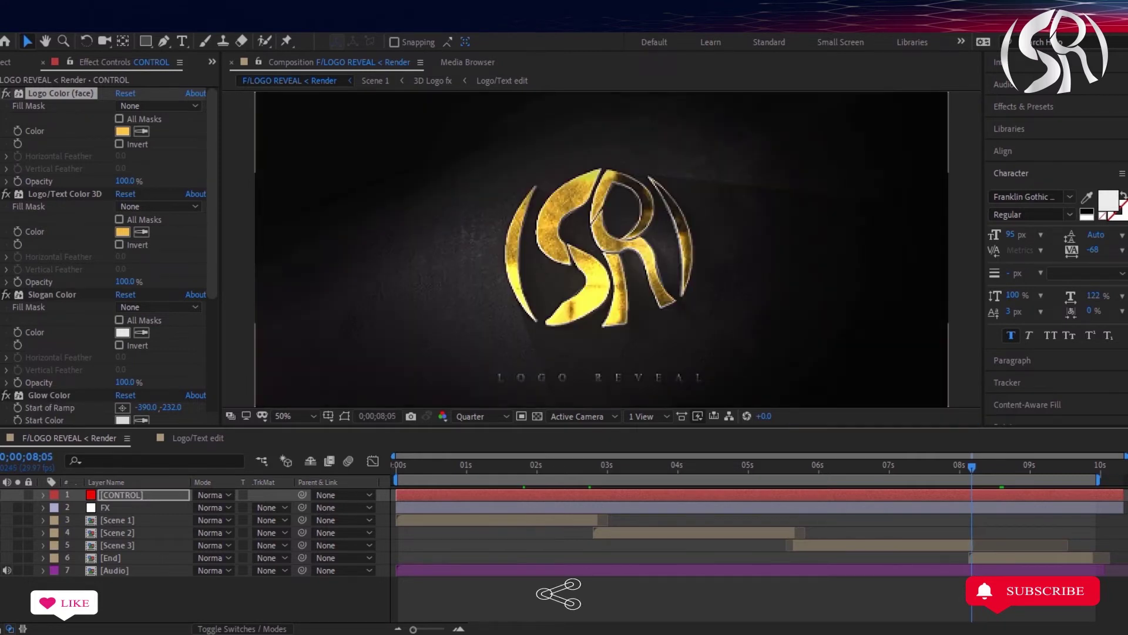
left_click(111, 558)
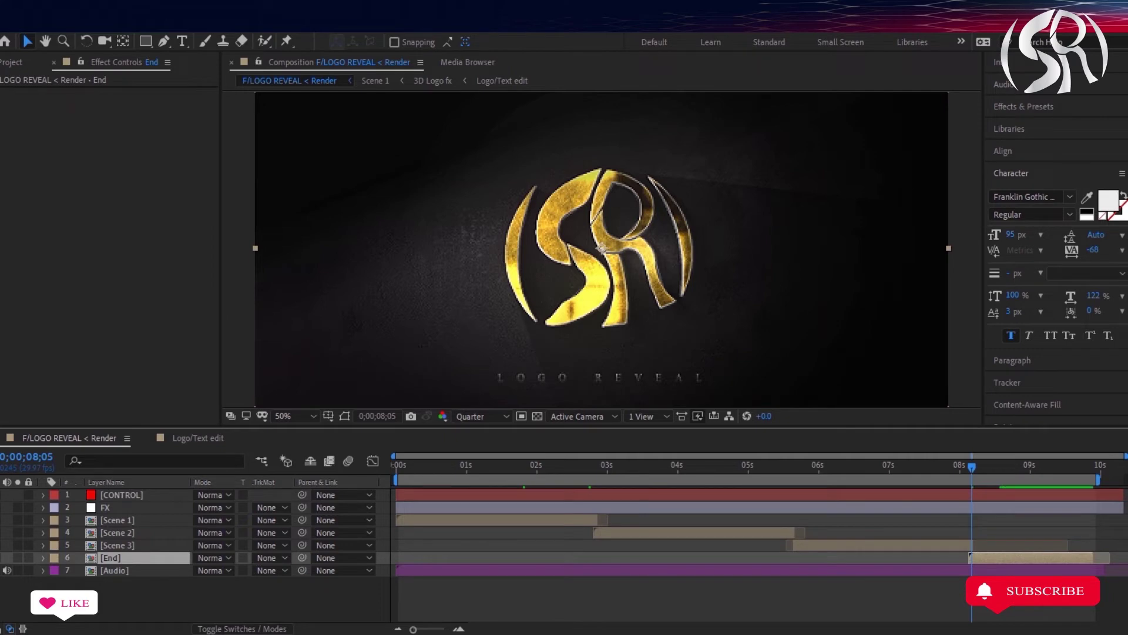
left_click_drag(973, 461, 969, 467)
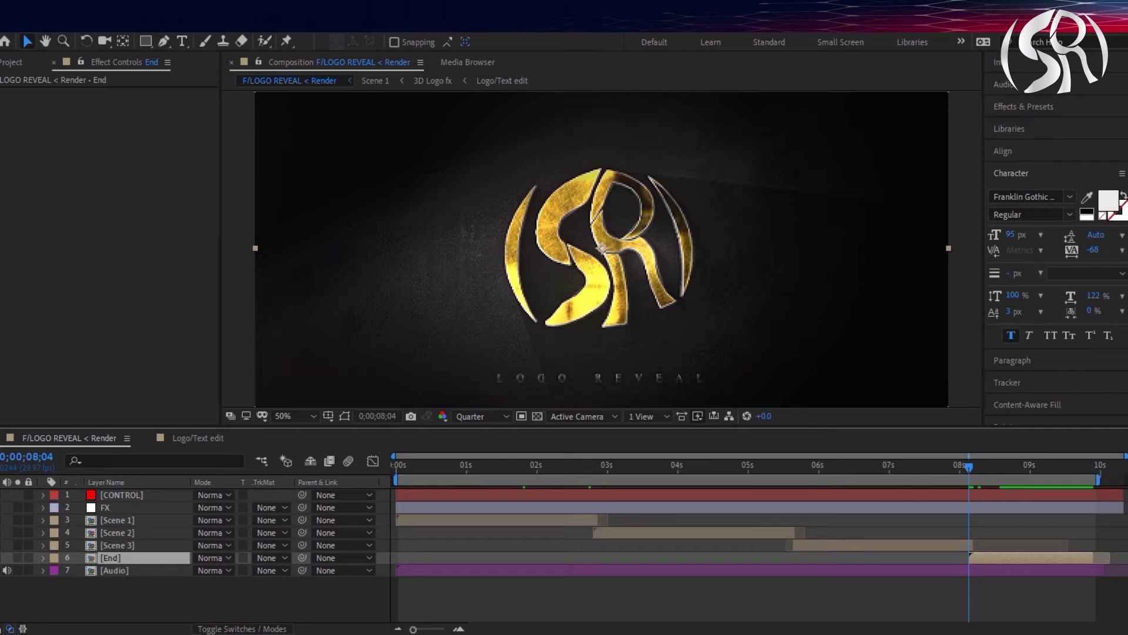
left_click_drag(969, 467, 793, 468)
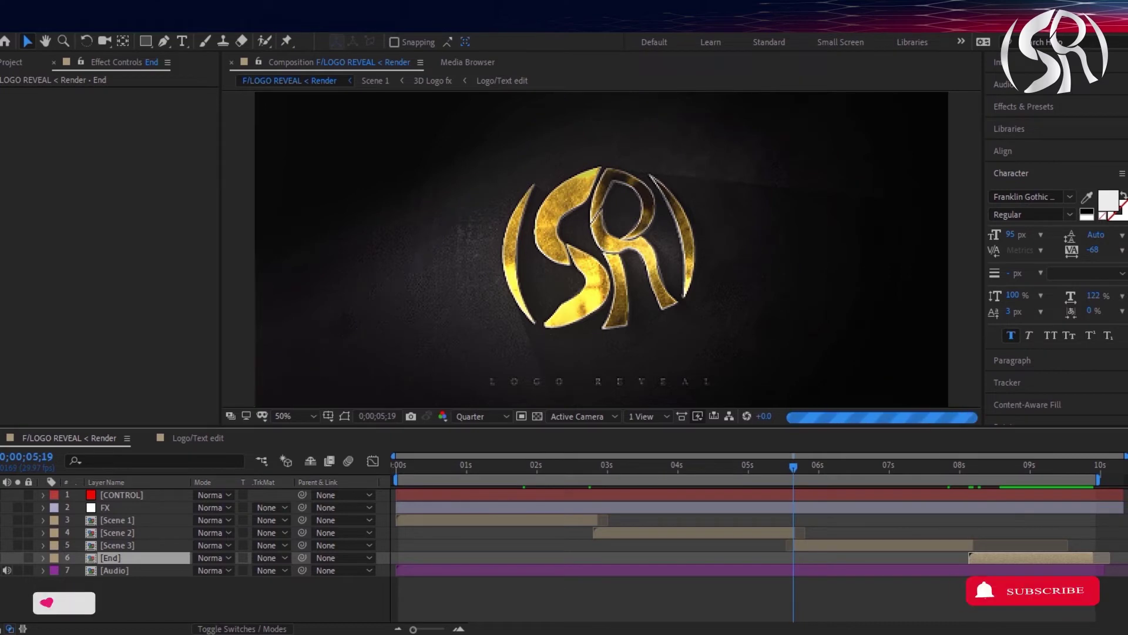
key("h")
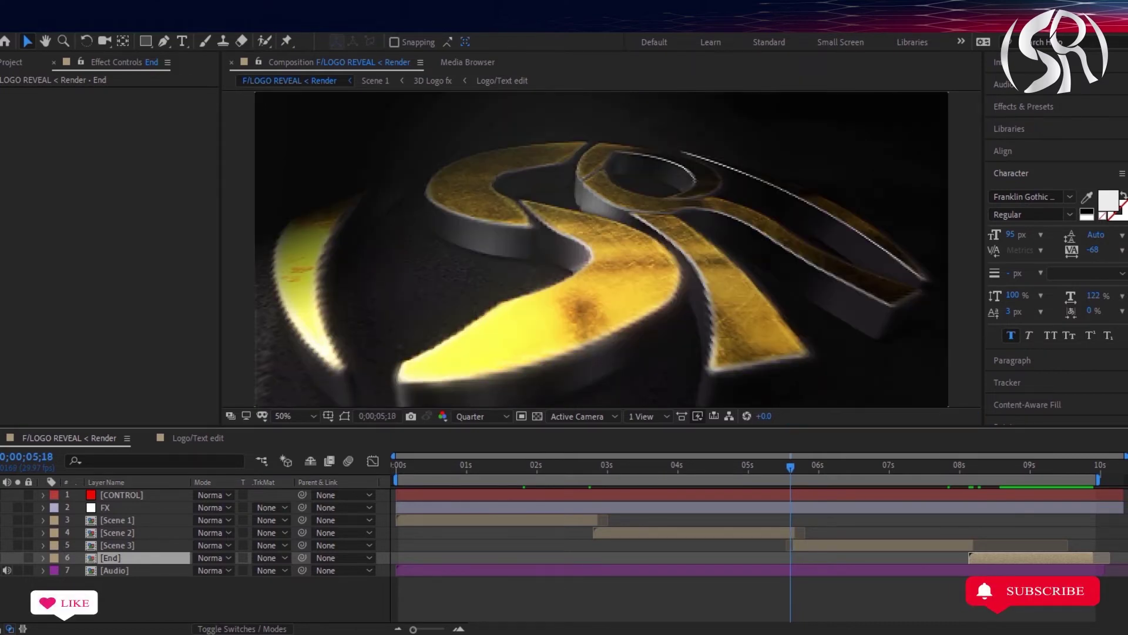
key("space")
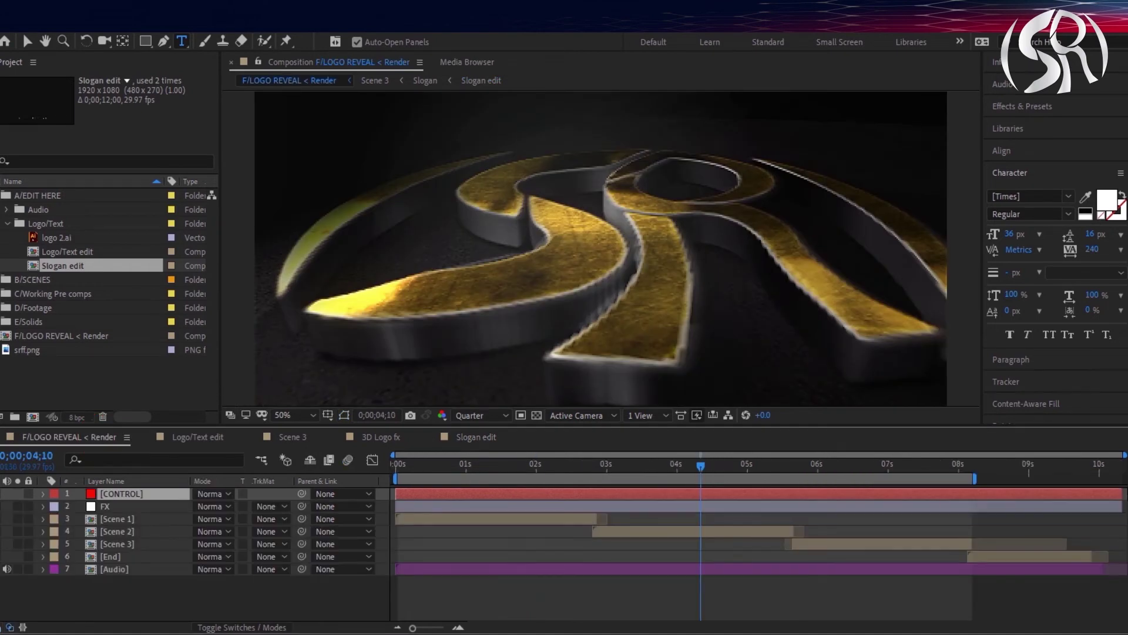
Scrub forward to about 0;00;08;01, where LEARN HERE appears beneath the gold logo.
key("space")
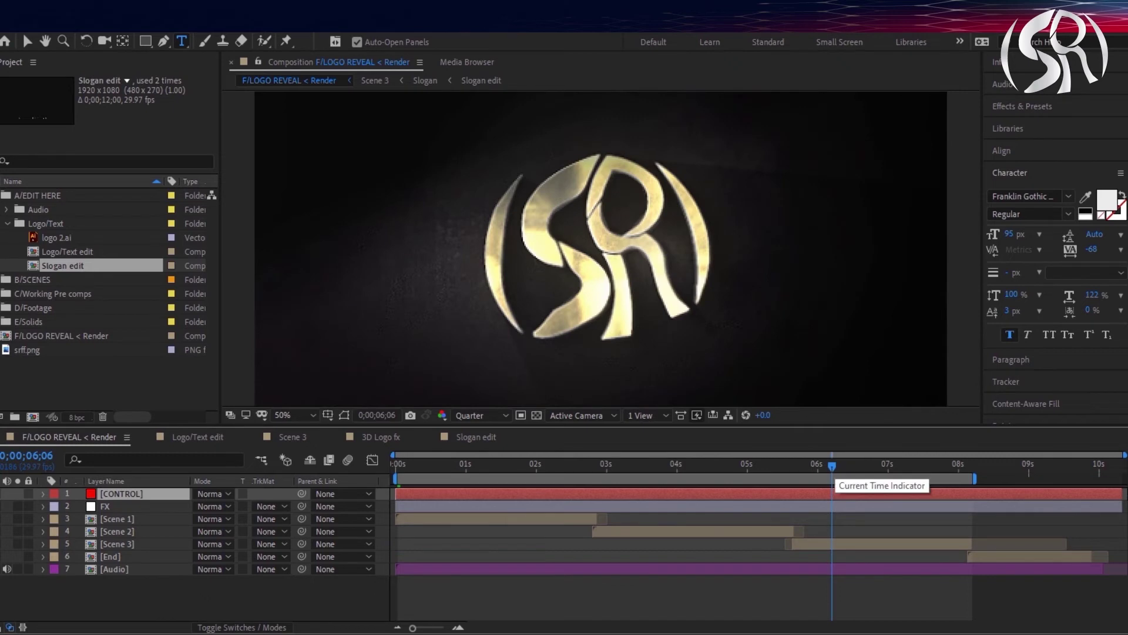
left_click_drag(832, 465, 886, 465)
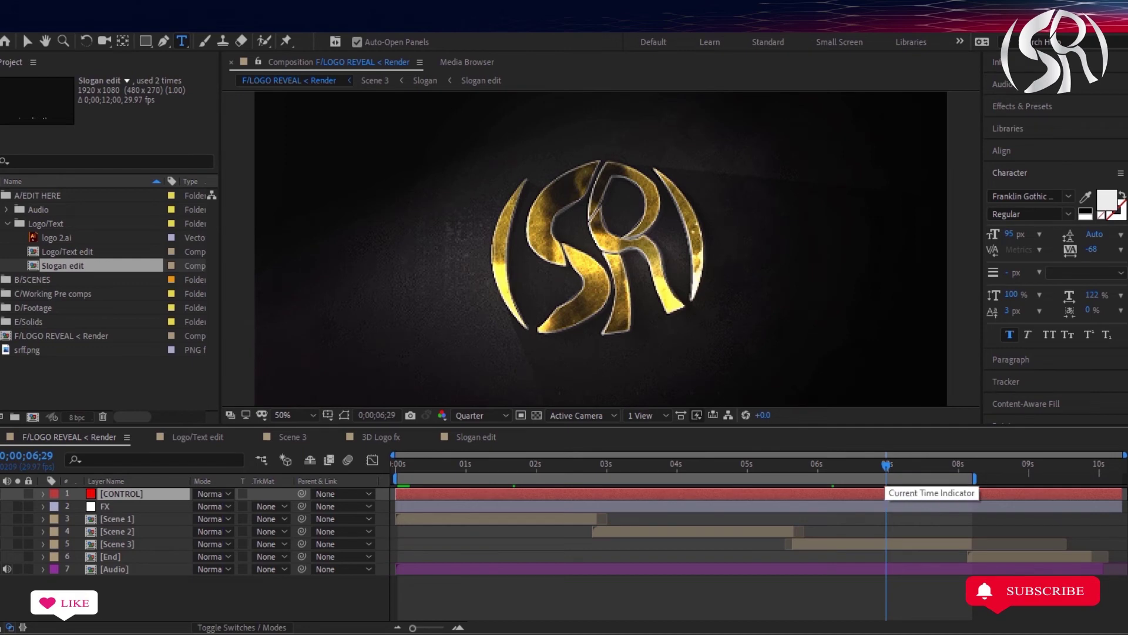
left_click_drag(886, 465, 931, 465)
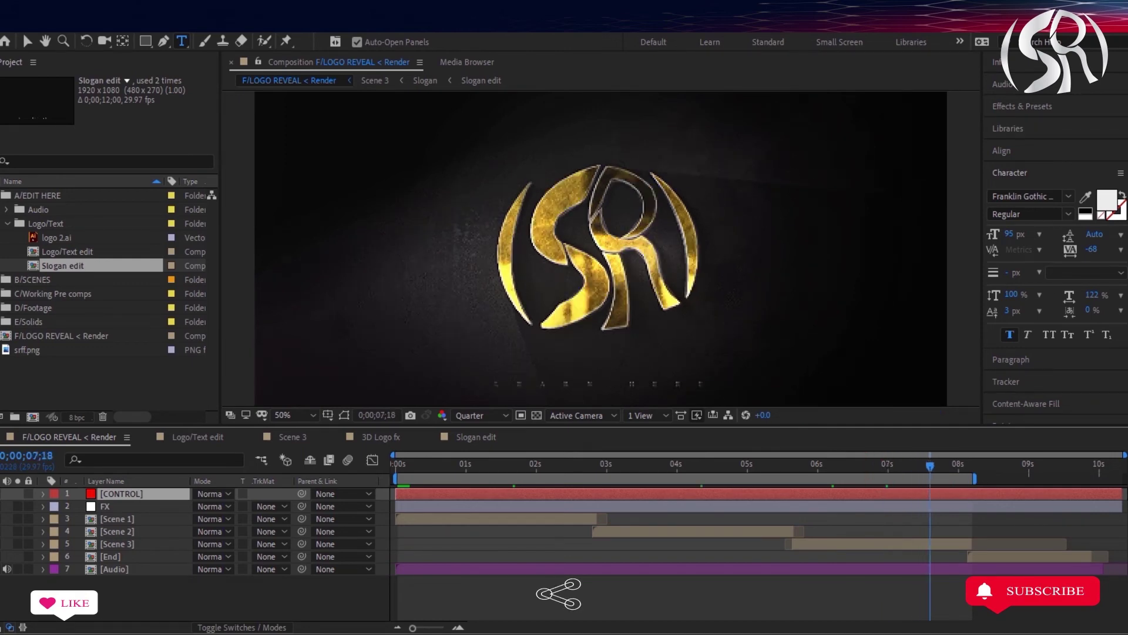
left_click_drag(931, 464, 961, 465)
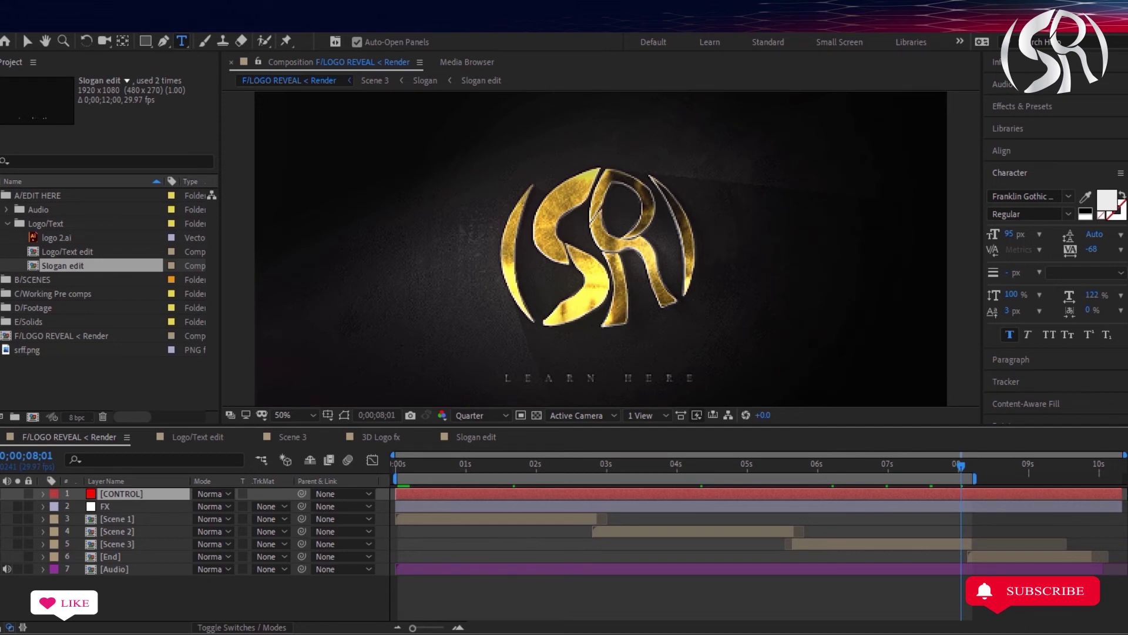
key("alt+w")
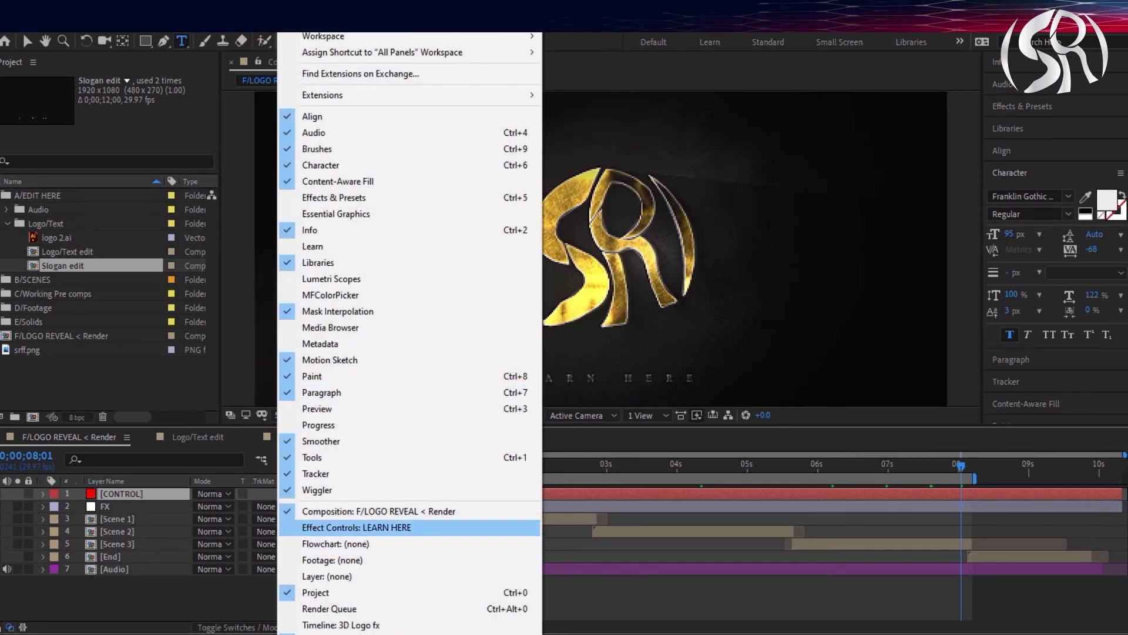
Set the Slogan Color to FEB525, then shift its hue to yellow FBFE25 and confirm.
key("Return")
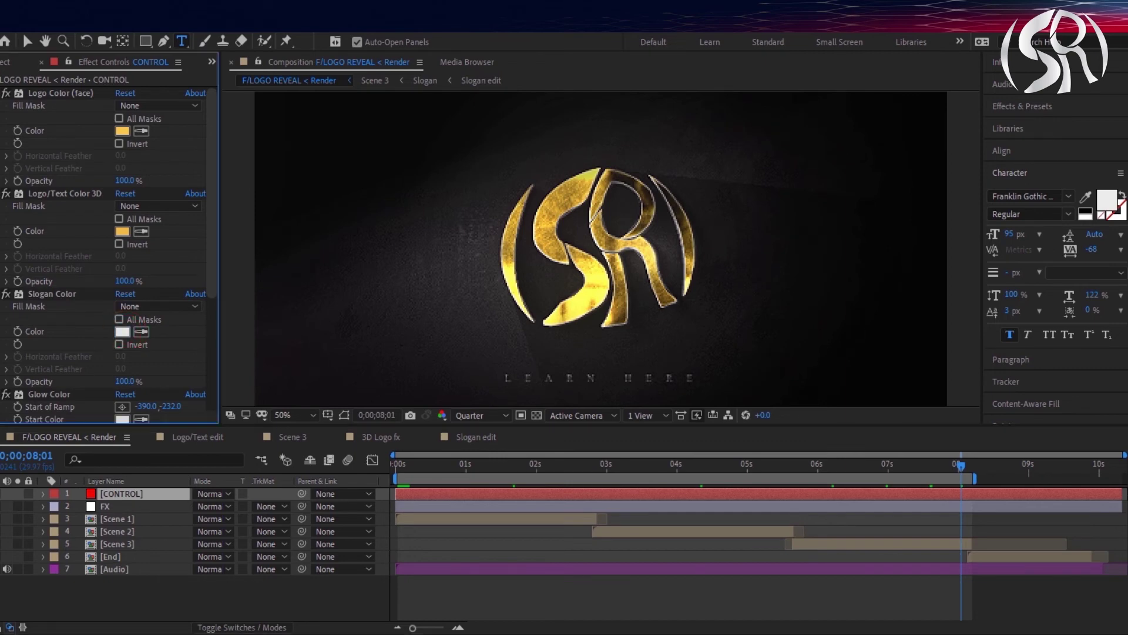
left_click(122, 331)
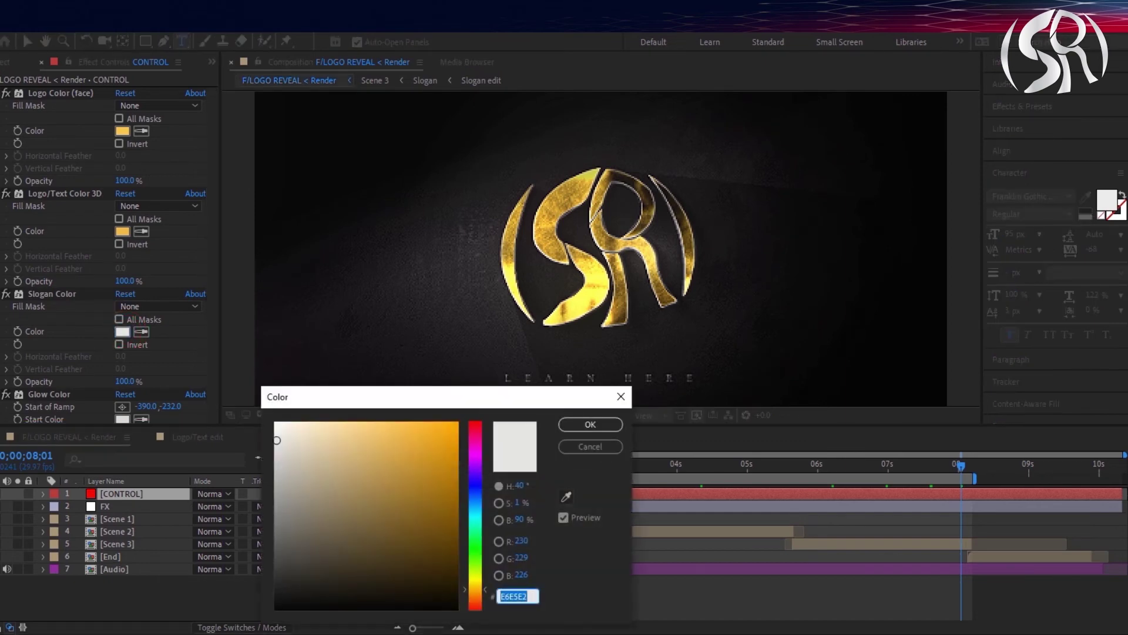
type("FEB525")
key("Tab")
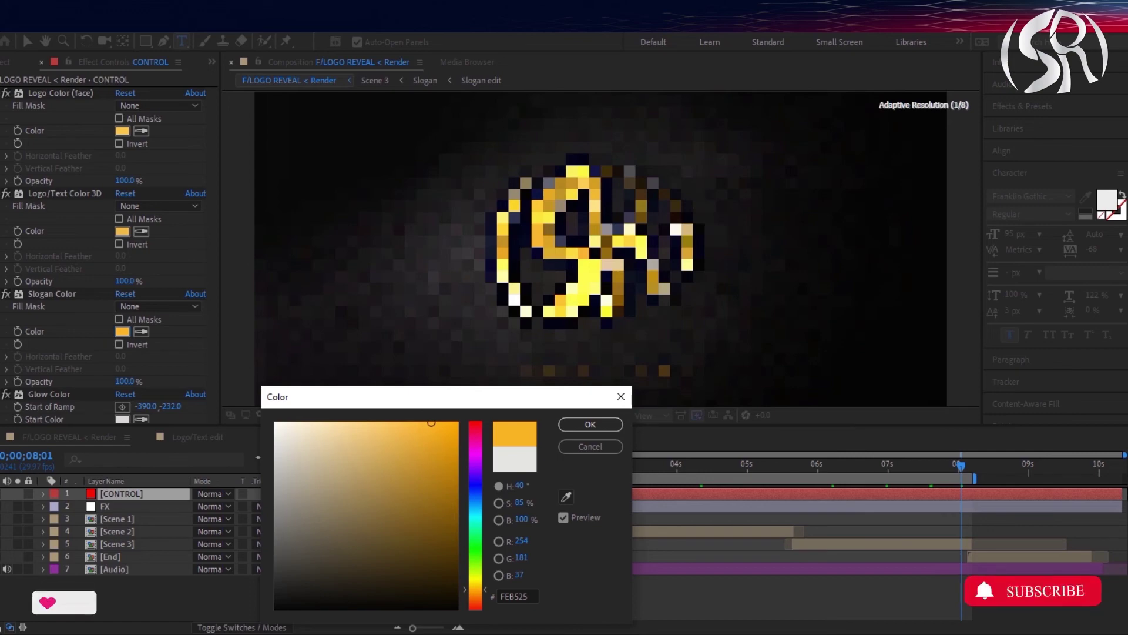
left_click_drag(474, 589, 475, 574)
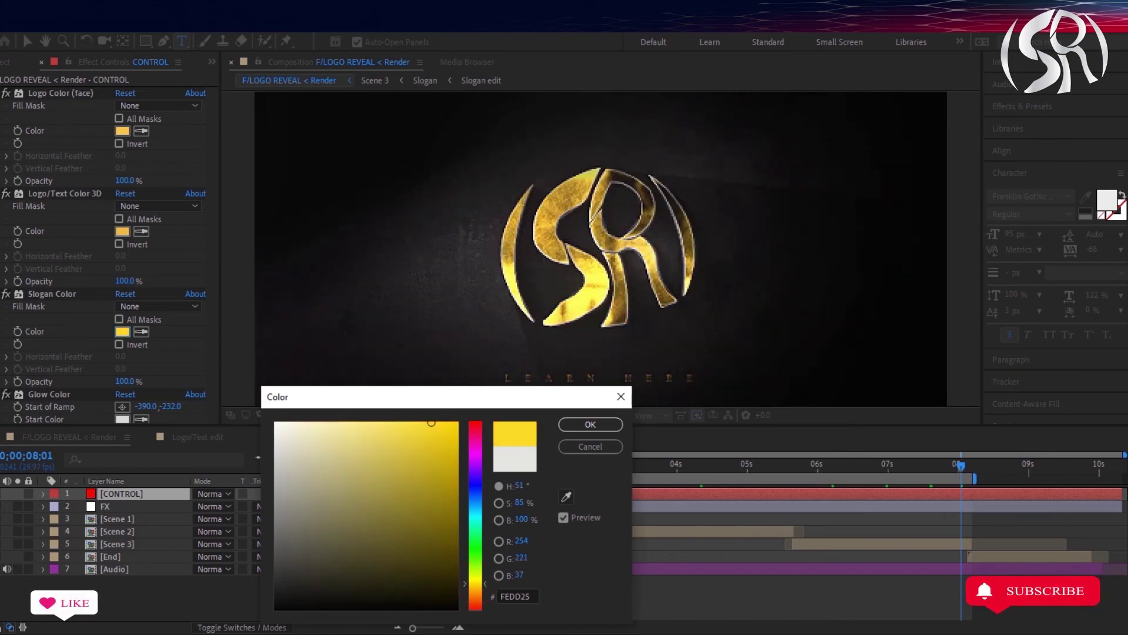
left_click(475, 578)
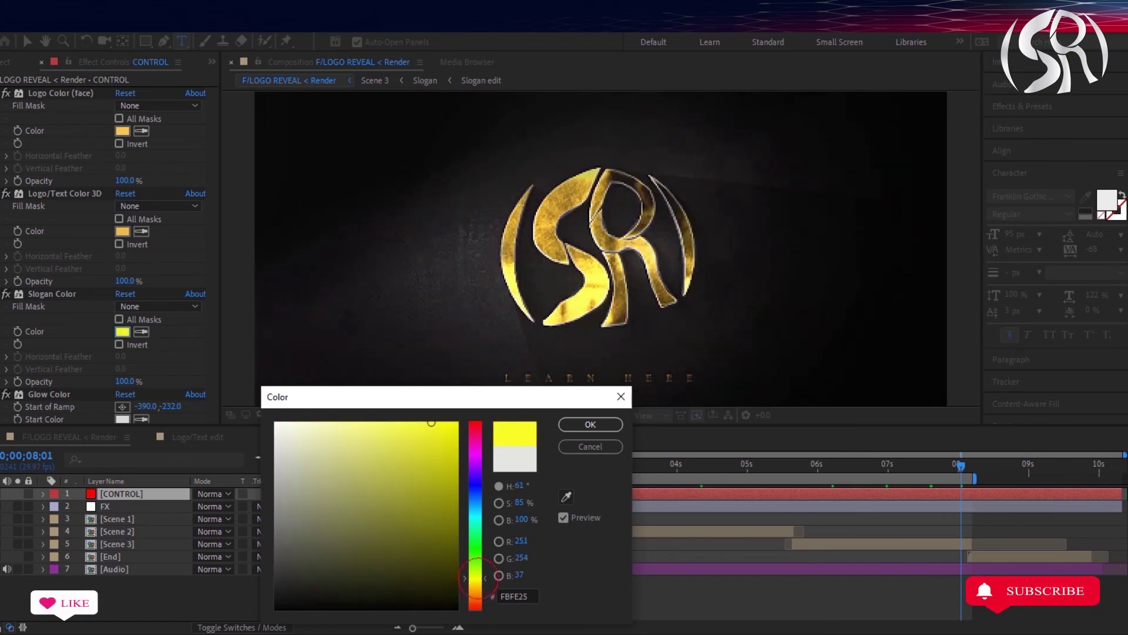
left_click(590, 424)
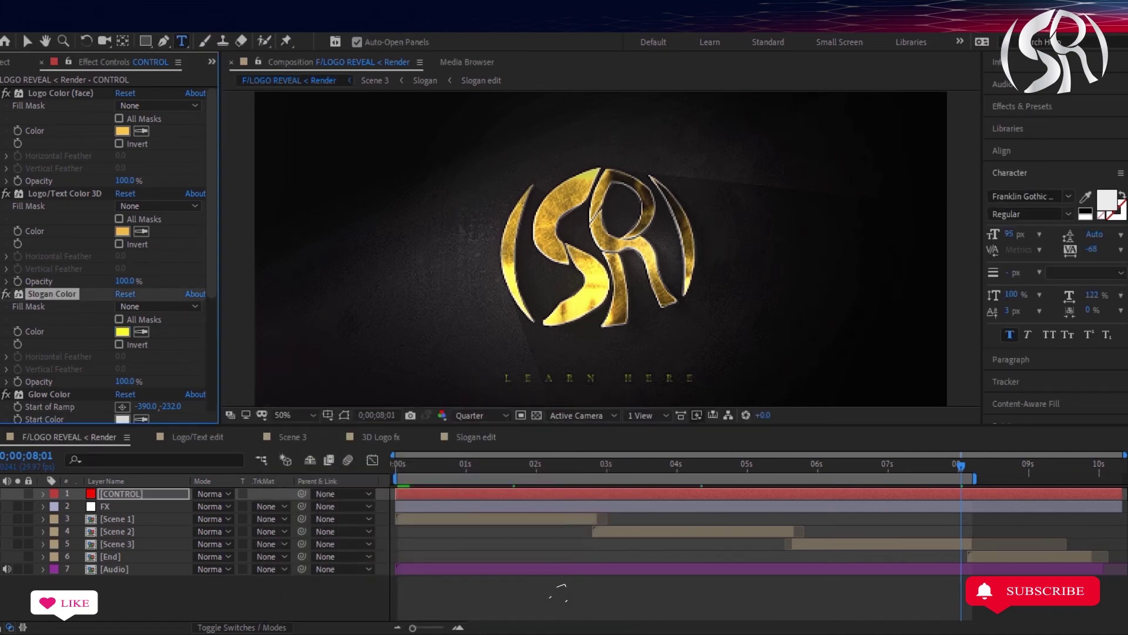
left_click_drag(961, 464, 967, 464)
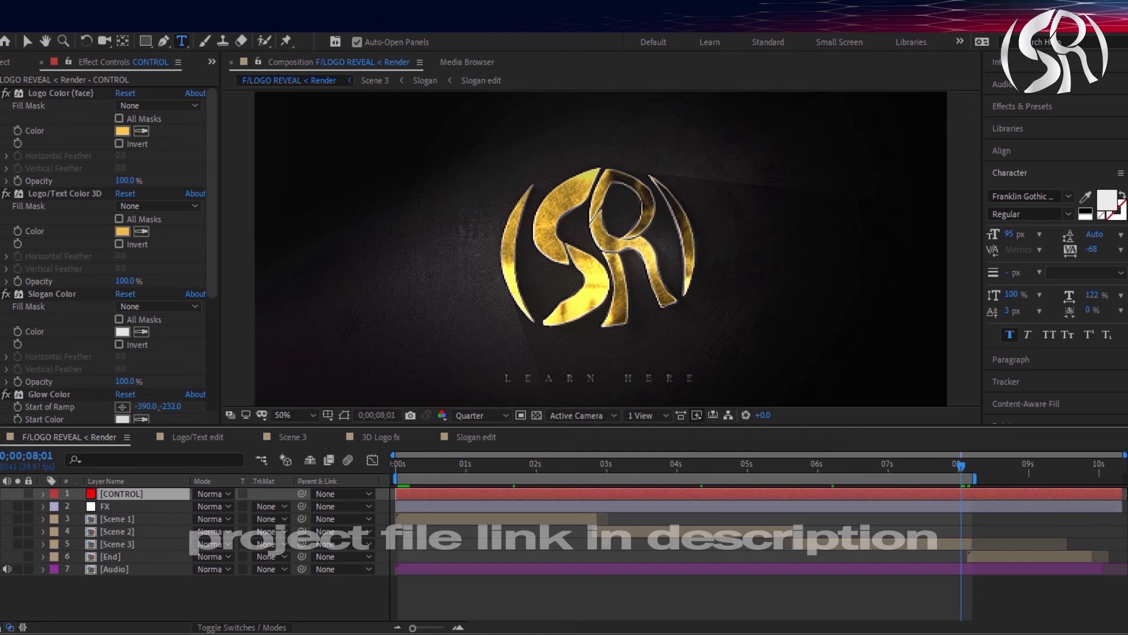
Select F/LOGO REVEAL < Render in the Project panel and add it to the Adobe Media Encoder queue.
key("ctrl+0")
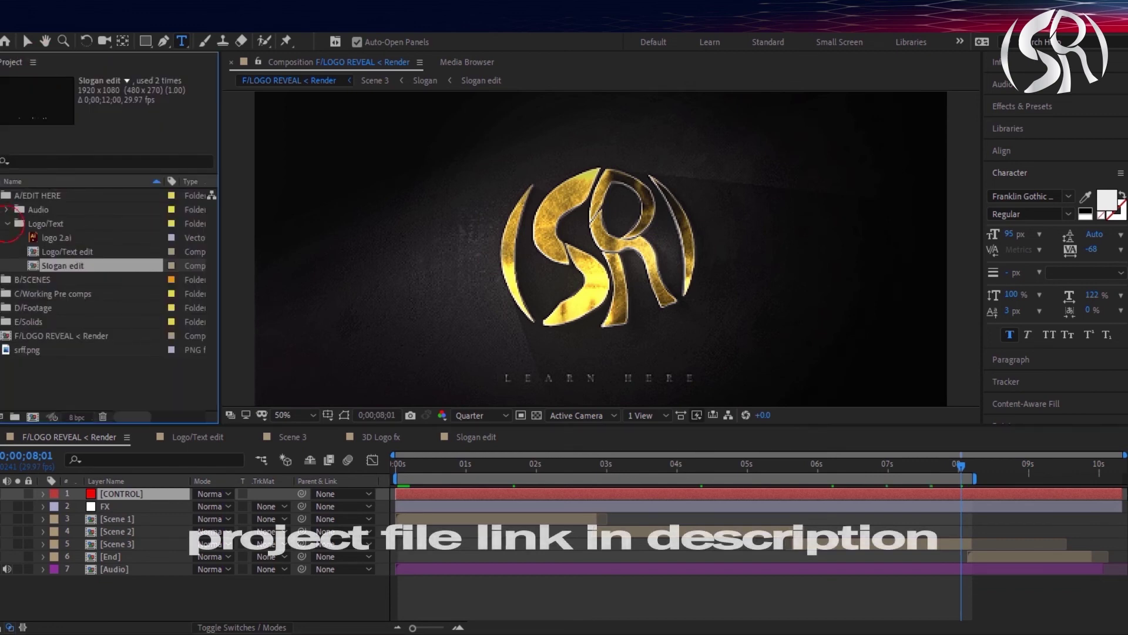
left_click(7, 223)
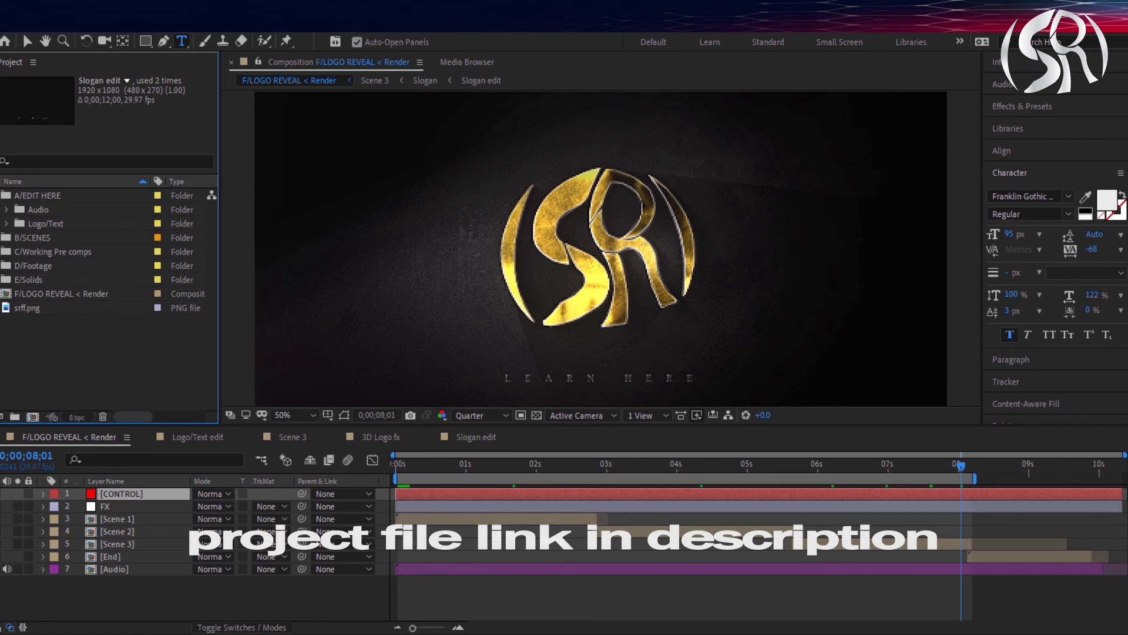
left_click(77, 293)
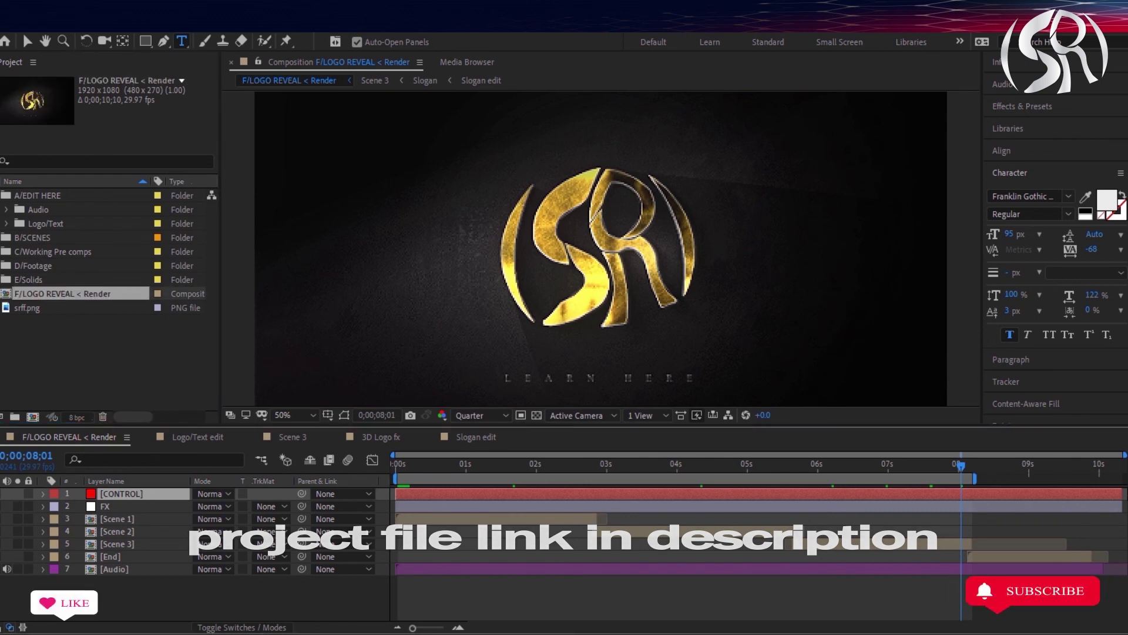
key("alt+f")
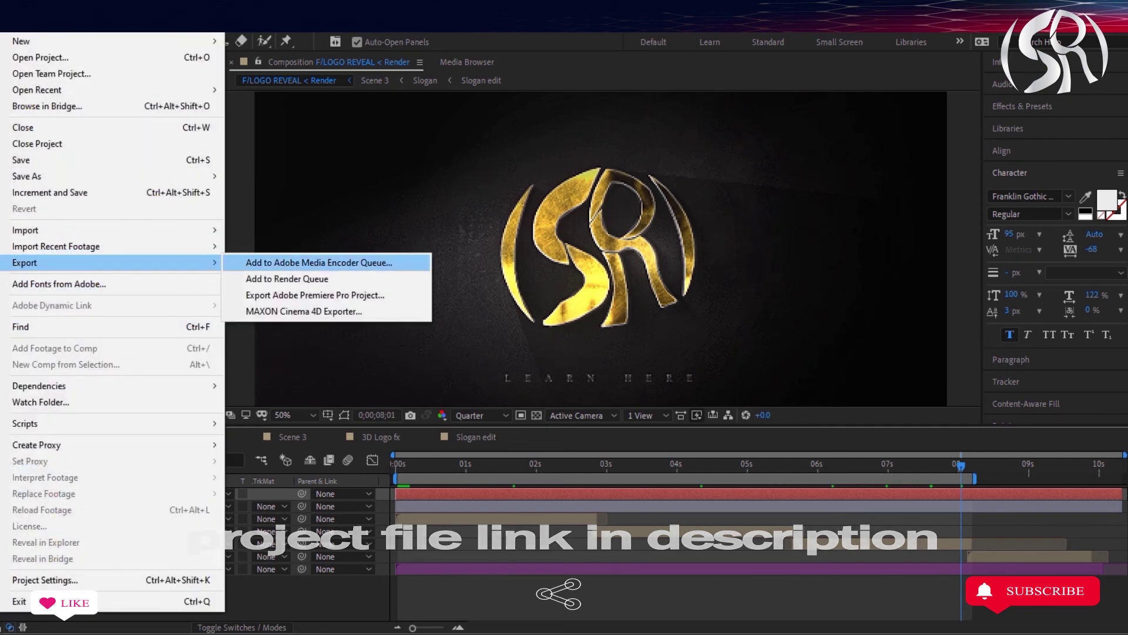
left_click(242, 262)
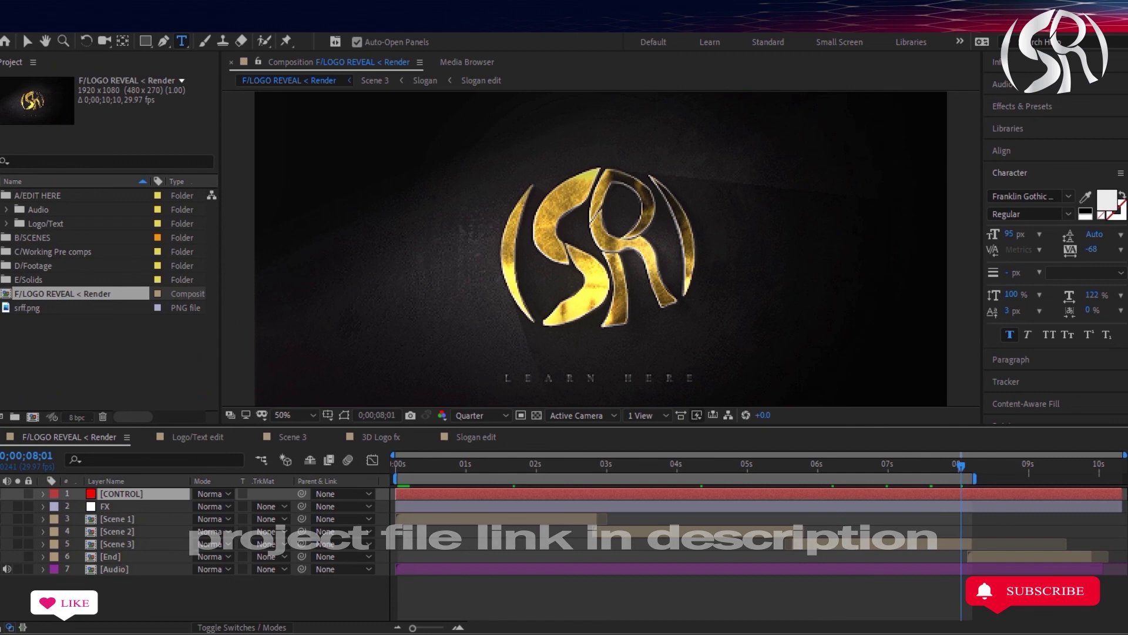